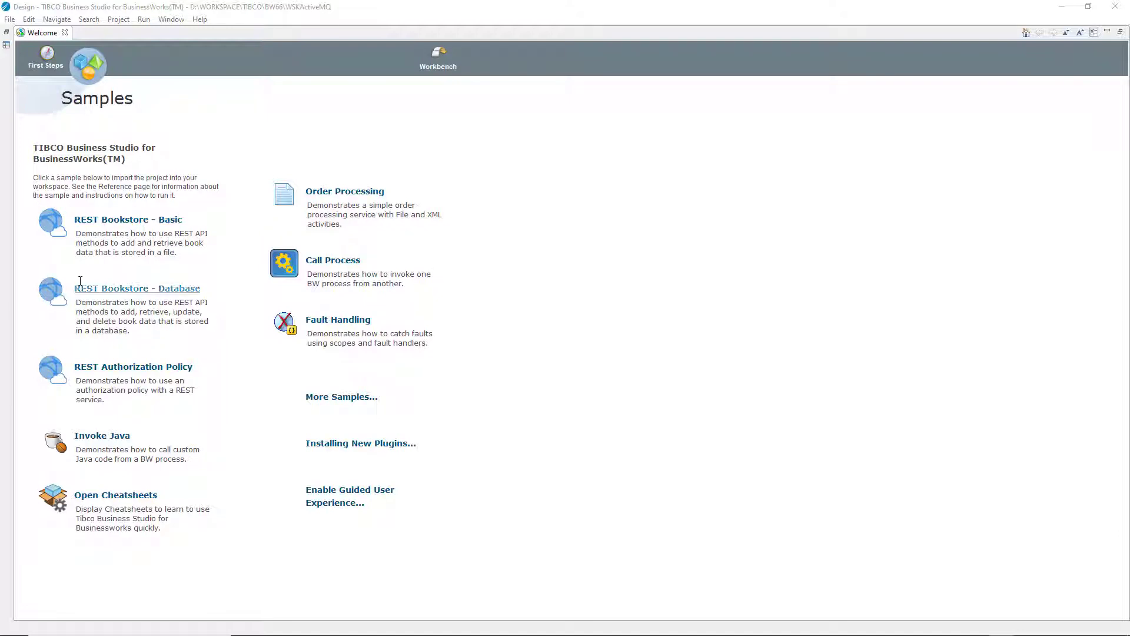
Close the Samples welcome page and switch to the Workbench layout
{"action": "left_click", "coordinate": [437, 64]}
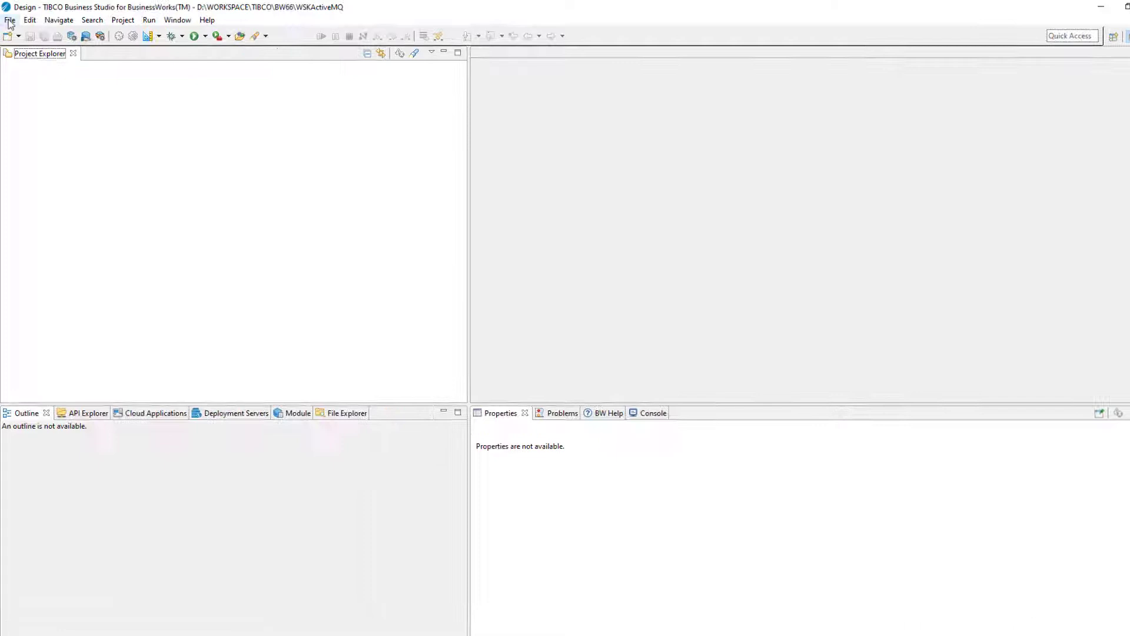
Create the BusinessWorks Application Module configurationActiveMQ with its process named ProcessActiveMQ
{"action": "left_click", "coordinate": [10, 20]}
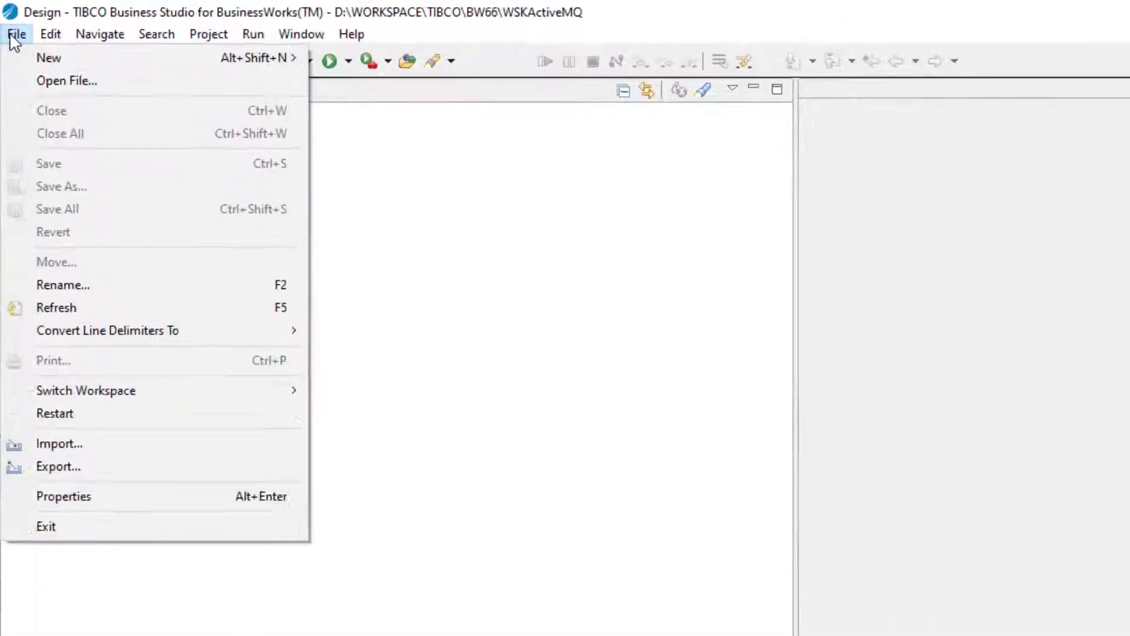
{"action": "mouse_move", "coordinate": [55, 37]}
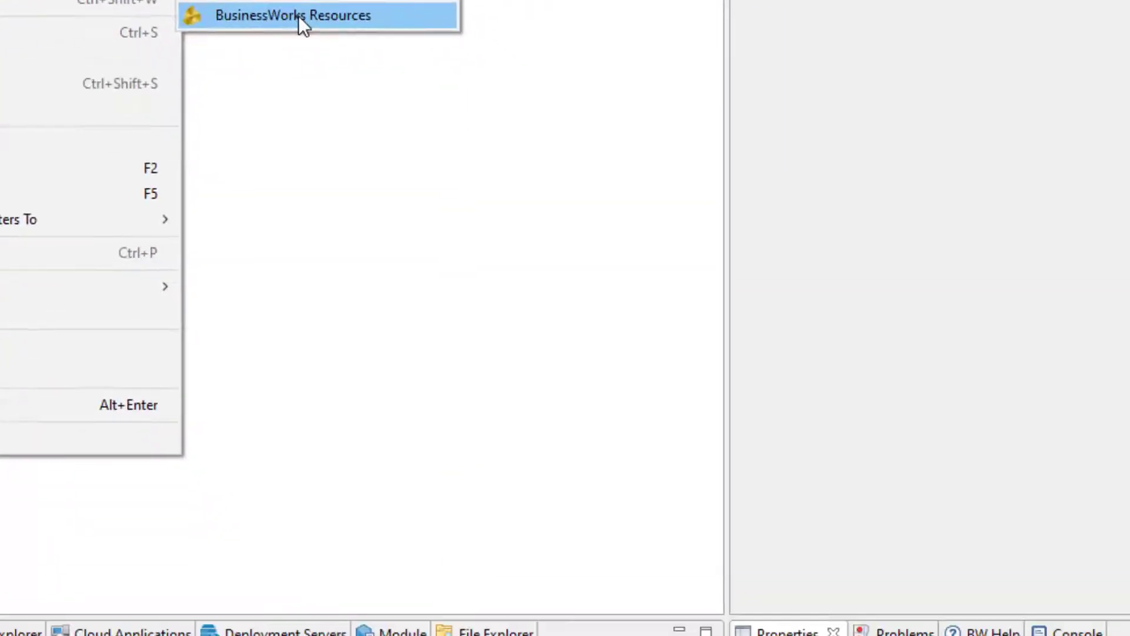
{"action": "left_click", "coordinate": [473, 172]}
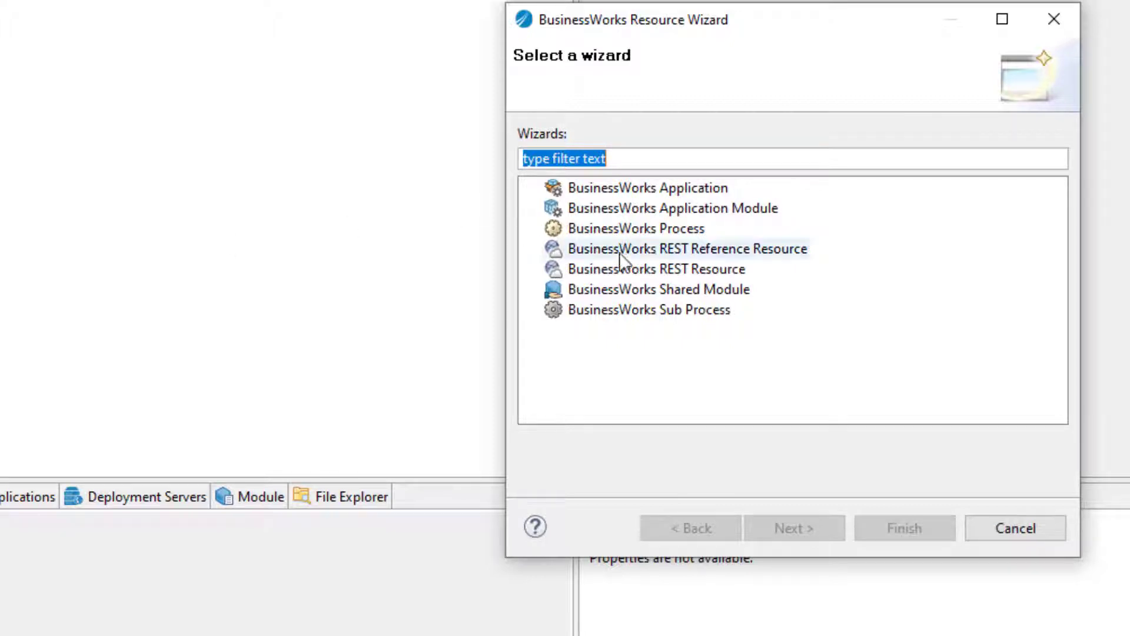
{"action": "double_click", "coordinate": [648, 214]}
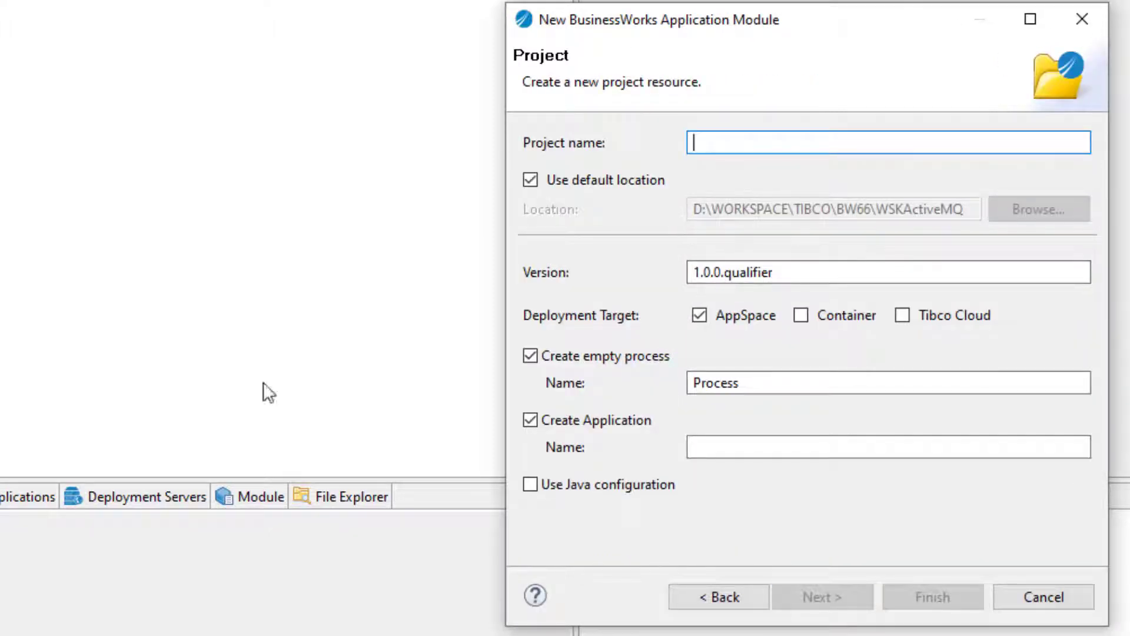
{"action": "type", "text": "configurationActiveMQ"}
{"action": "left_click", "coordinate": [763, 374]}
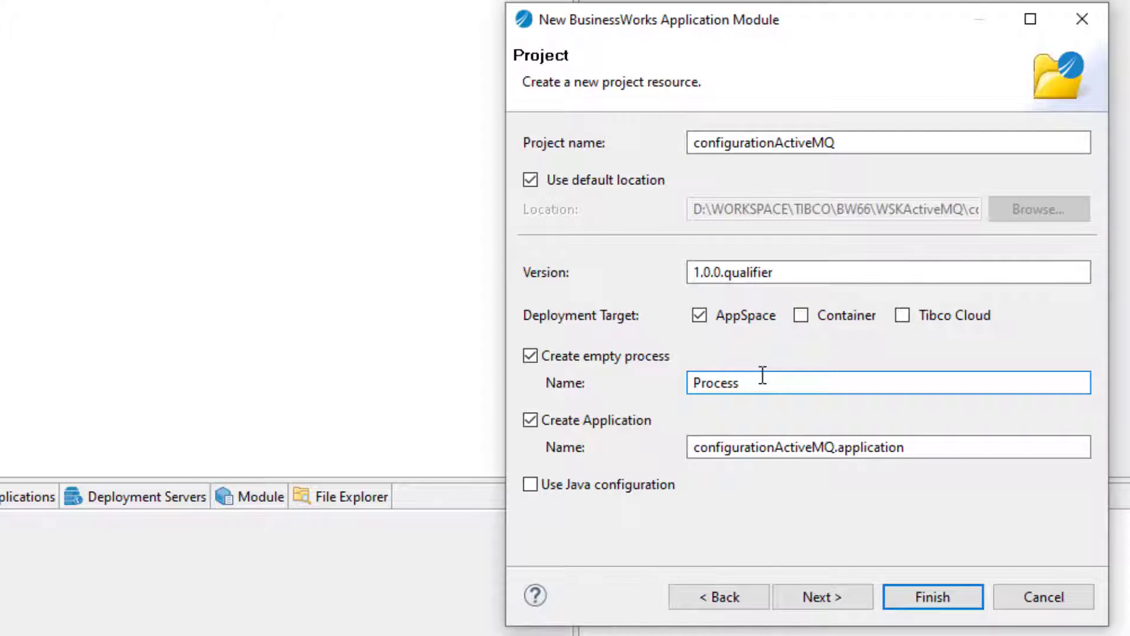
{"action": "type", "text": "ActiveMQ"}
{"action": "left_click", "coordinate": [915, 600]}
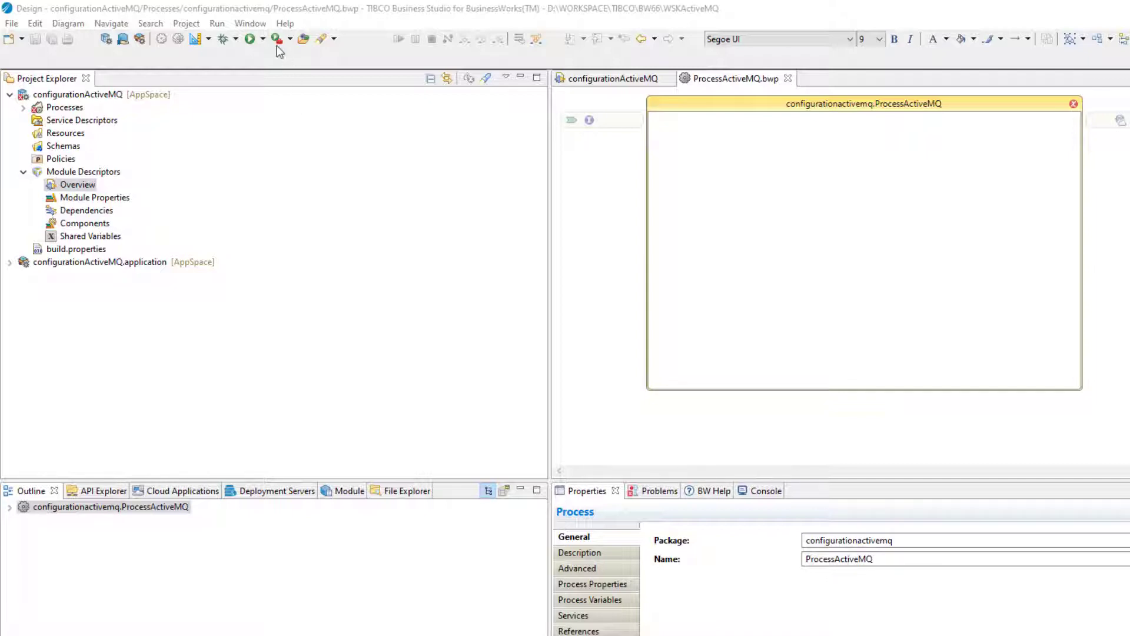
Open Preferences at BusinessWorks > Palettes > JMS
{"action": "left_click", "coordinate": [251, 24]}
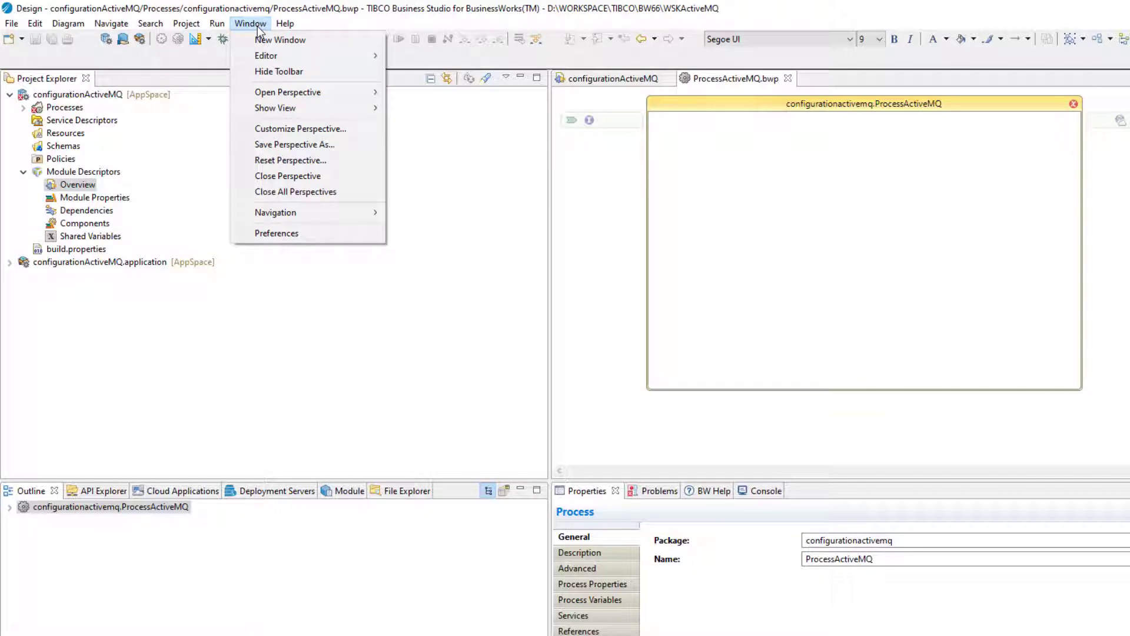
{"action": "left_click", "coordinate": [311, 234]}
{"action": "left_click", "coordinate": [479, 157]}
{"action": "left_click", "coordinate": [480, 156]}
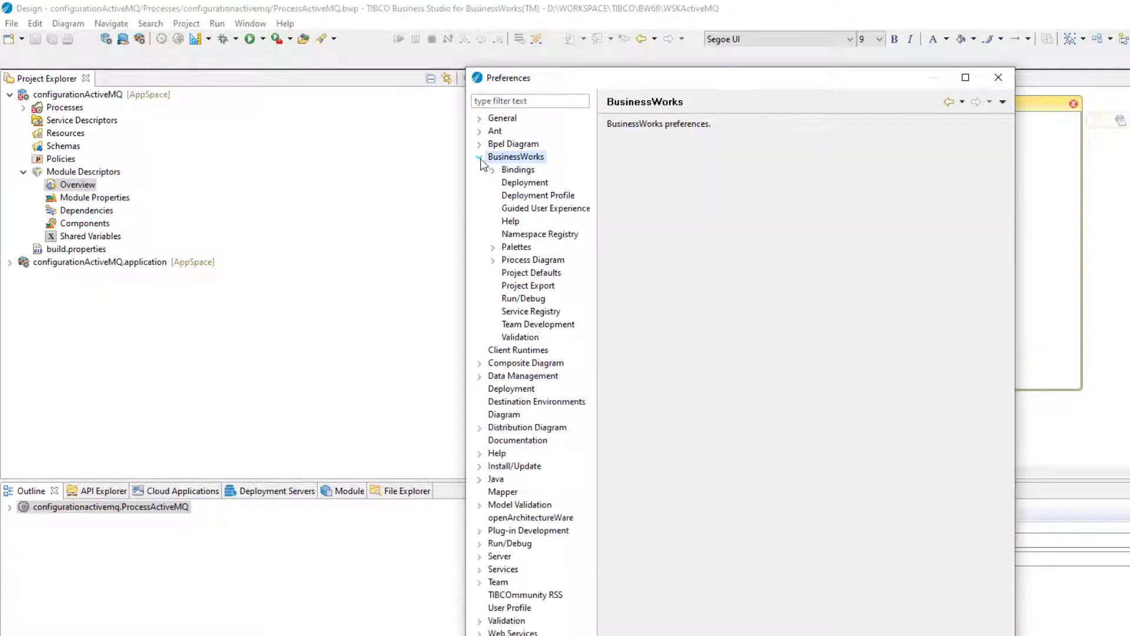
{"action": "left_click", "coordinate": [494, 247]}
{"action": "left_click", "coordinate": [522, 285]}
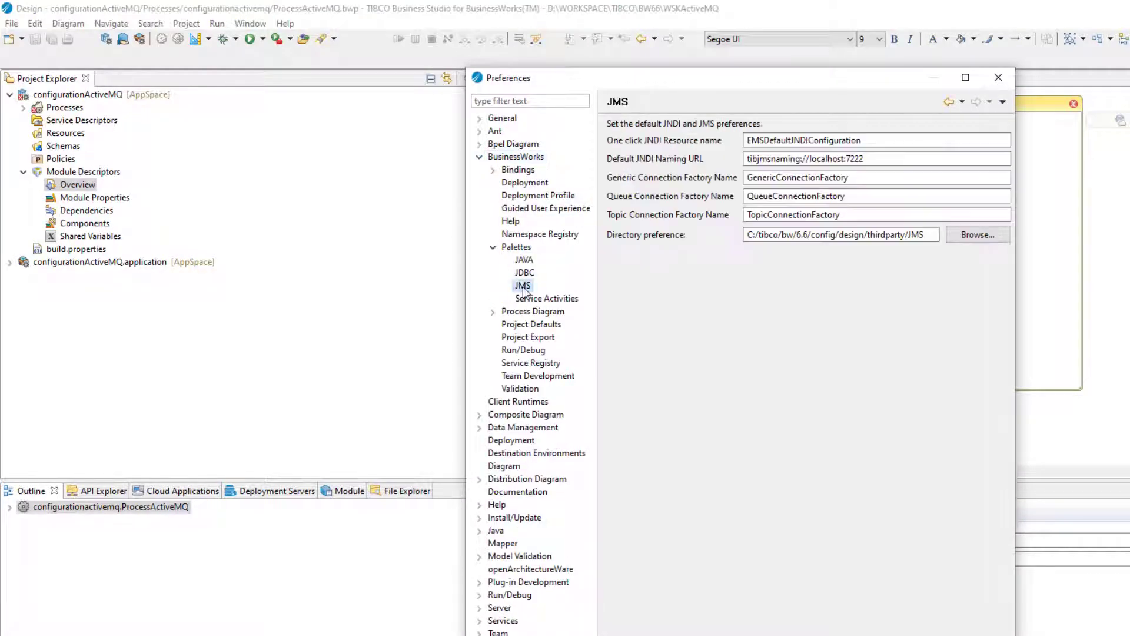
Select the JMS Directory path and place the apache-activemq-5.16.0 folder beside Preferences
{"action": "left_click_drag", "start_coordinate": [725, 82], "coordinate": [548, 59]}
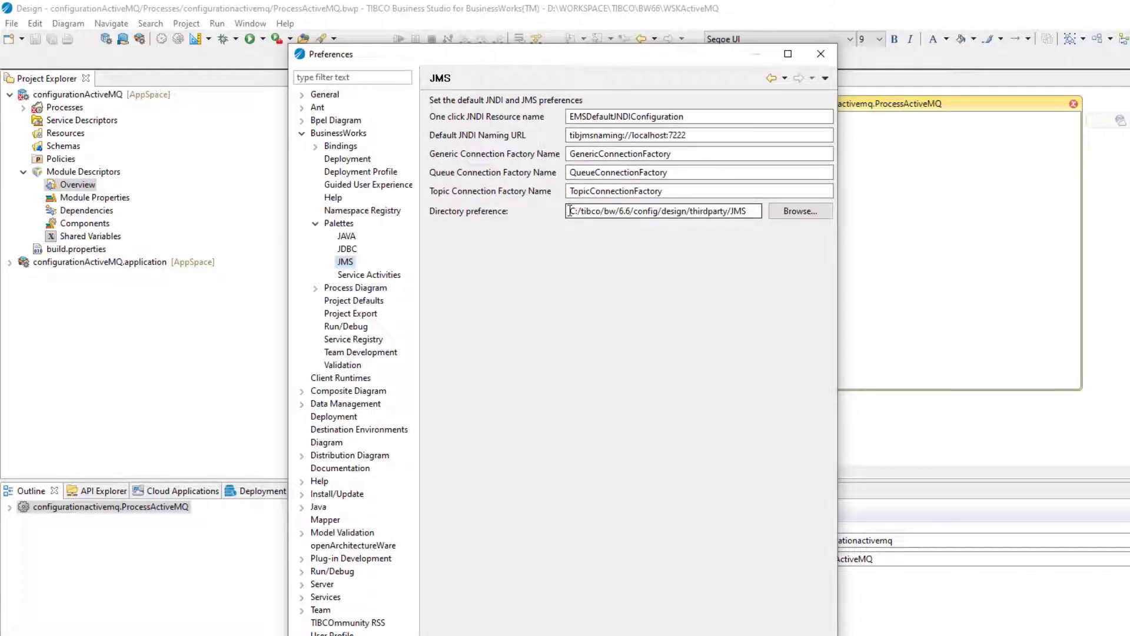
{"action": "left_click_drag", "start_coordinate": [569, 212], "coordinate": [756, 211]}
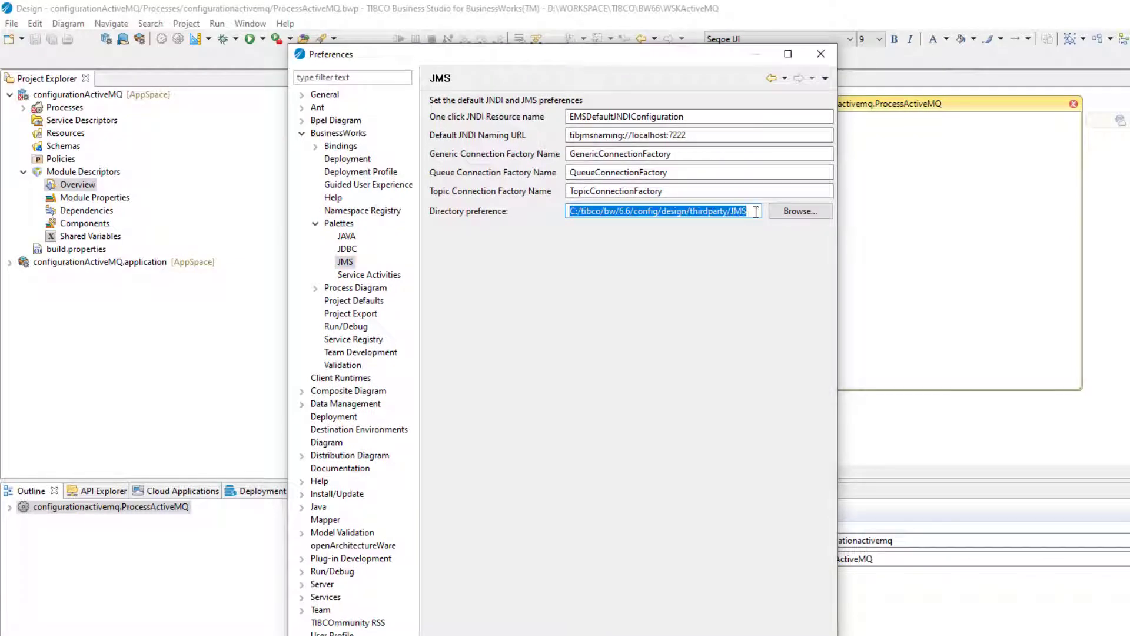
{"action": "left_click", "coordinate": [756, 212]}
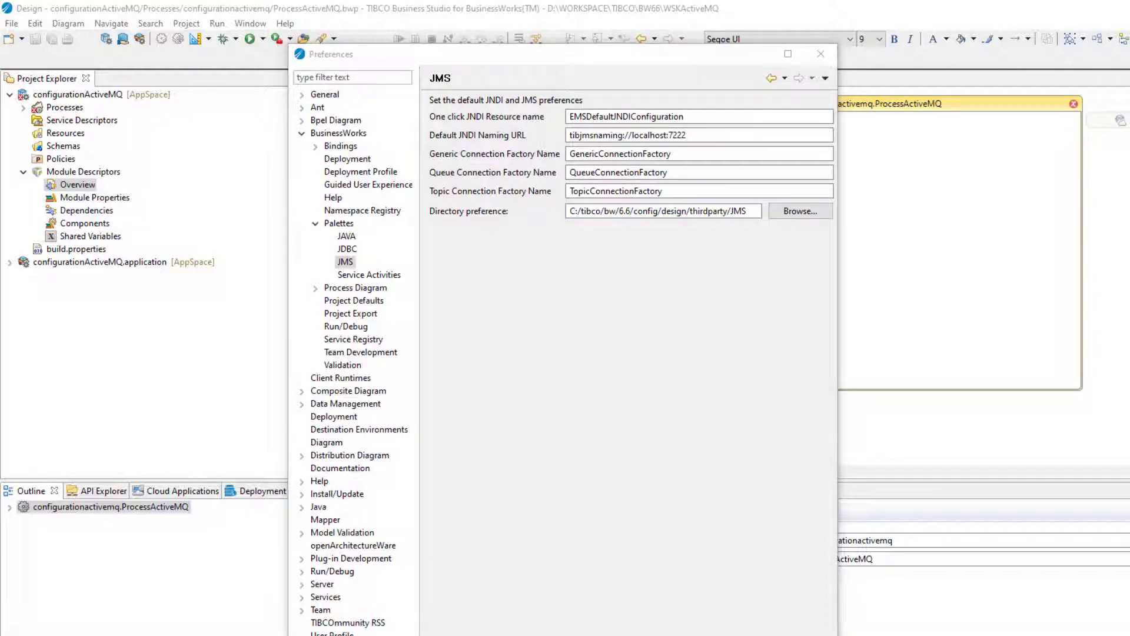
{"action": "left_click_drag", "start_coordinate": [0, 191], "coordinate": [485, 253]}
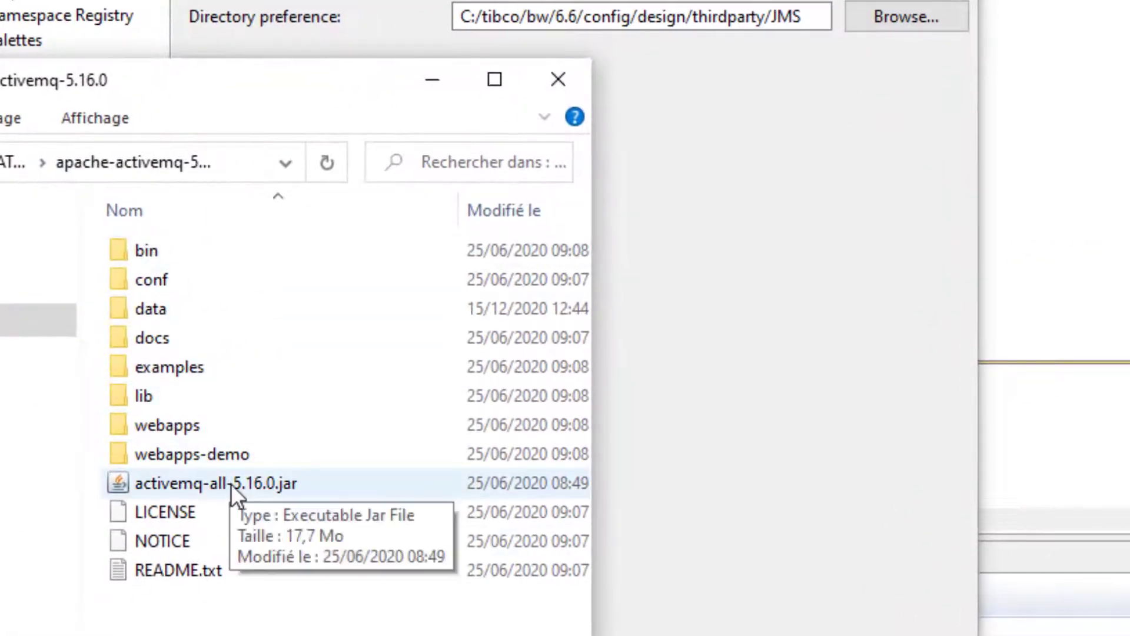
Locate activemq-all-5.16.0.jar and compare it against the JMS Directory path in Preferences
{"action": "left_click", "coordinate": [218, 484]}
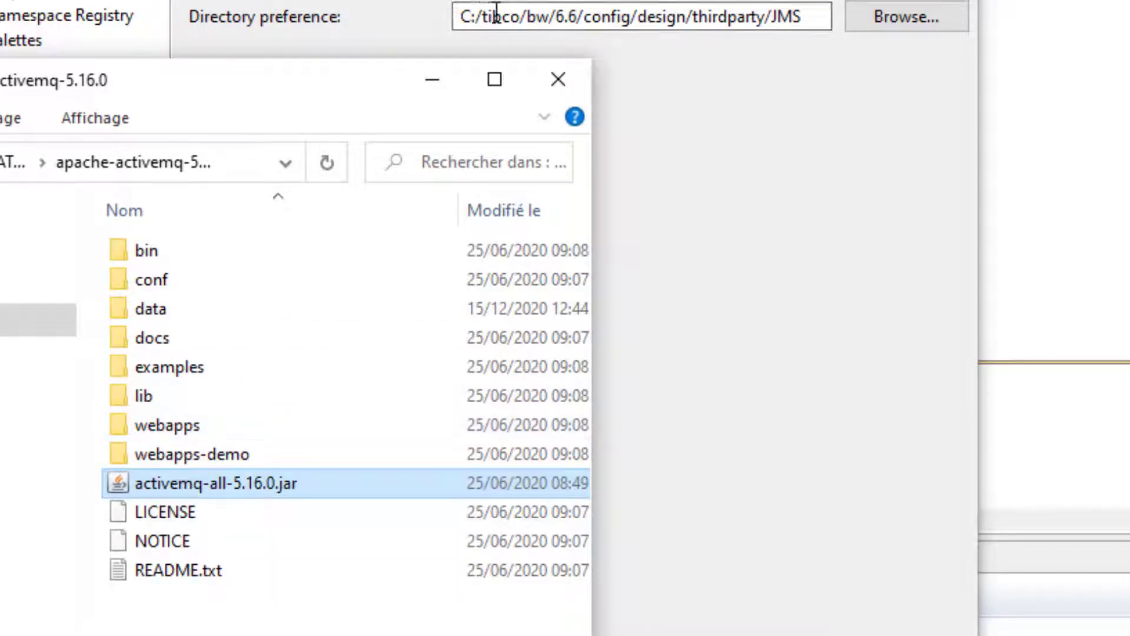
{"action": "left_click", "coordinate": [778, 18]}
{"action": "left_click_drag", "start_coordinate": [802, 17], "coordinate": [438, 14]}
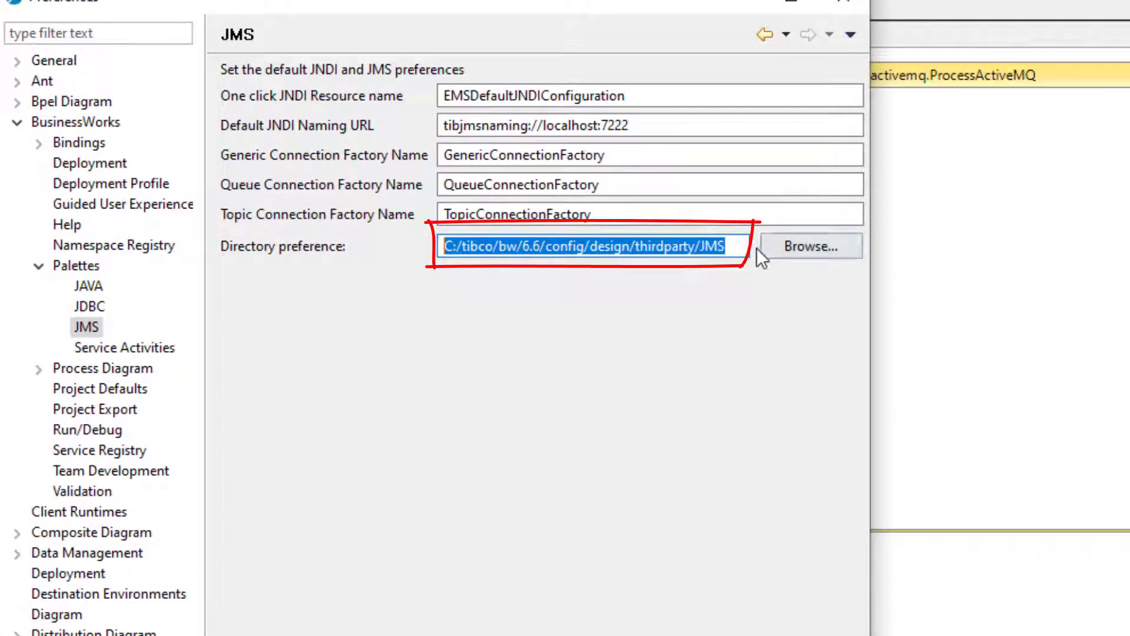
{"action": "left_click_drag", "start_coordinate": [738, 247], "coordinate": [441, 247]}
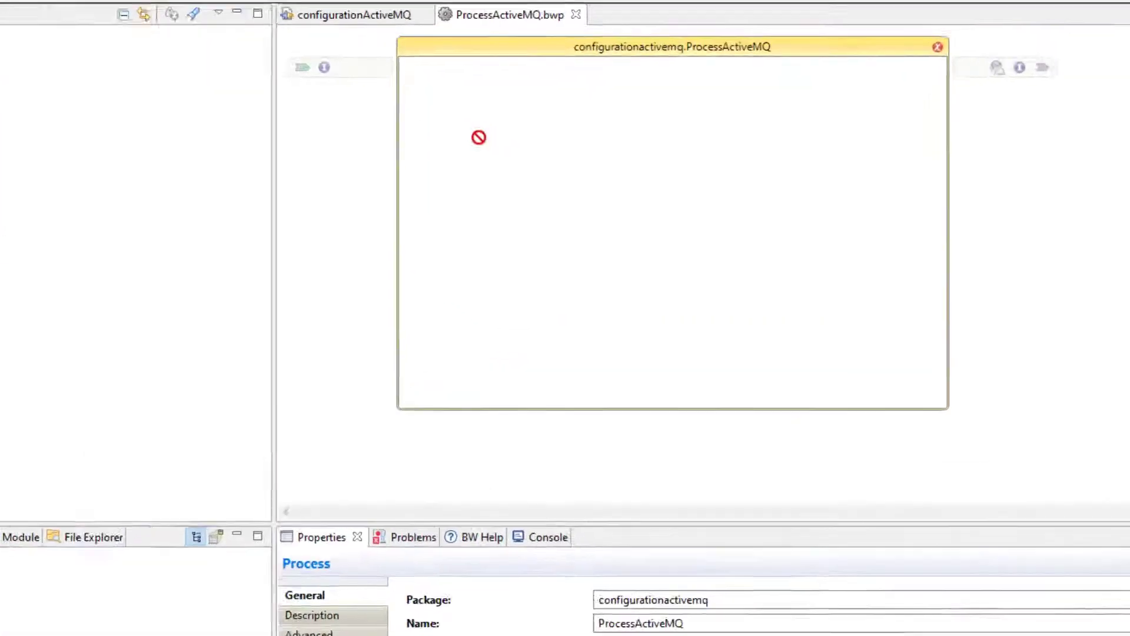
Add a General Activities > Timer to the ProcessActiveMQ canvas and save all
{"action": "right_click", "coordinate": [481, 140]}
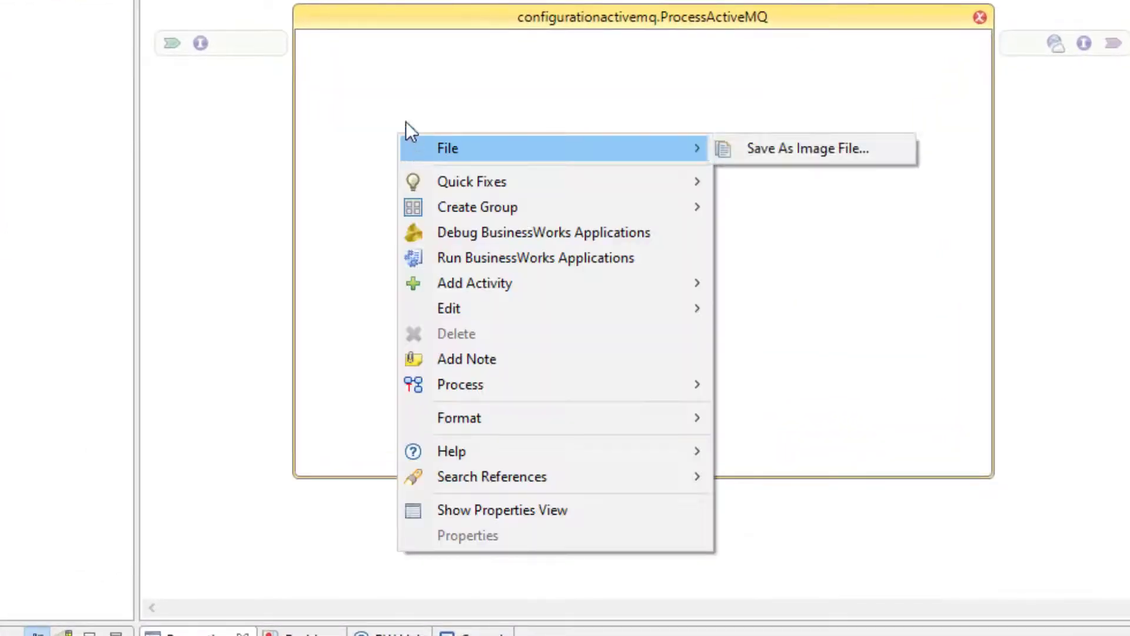
{"action": "mouse_move", "coordinate": [575, 255]}
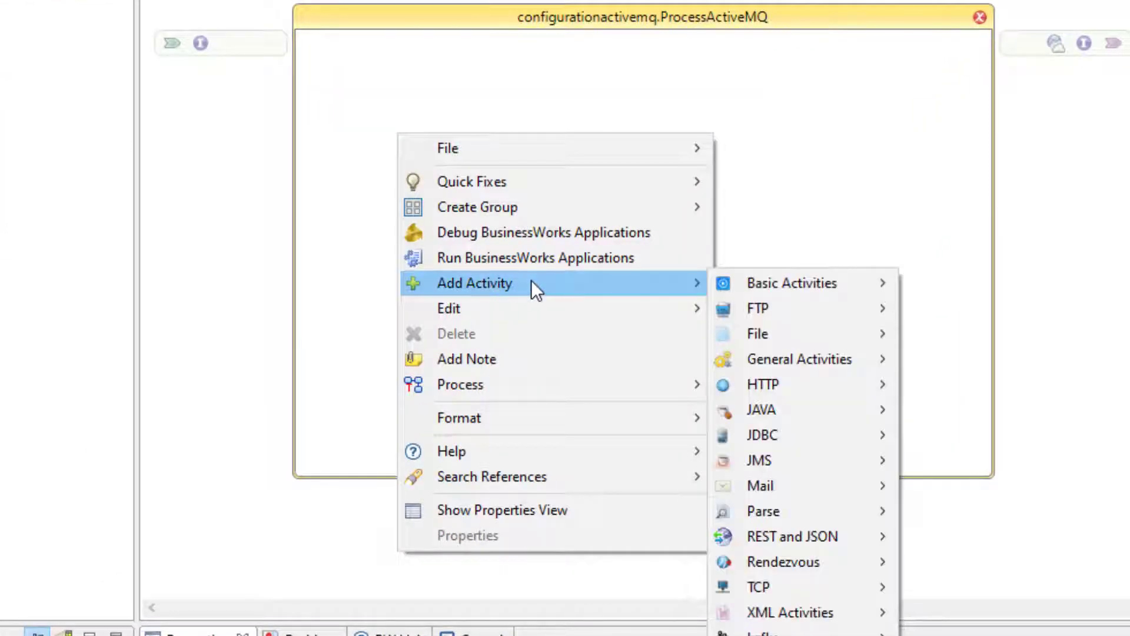
{"action": "mouse_move", "coordinate": [803, 356]}
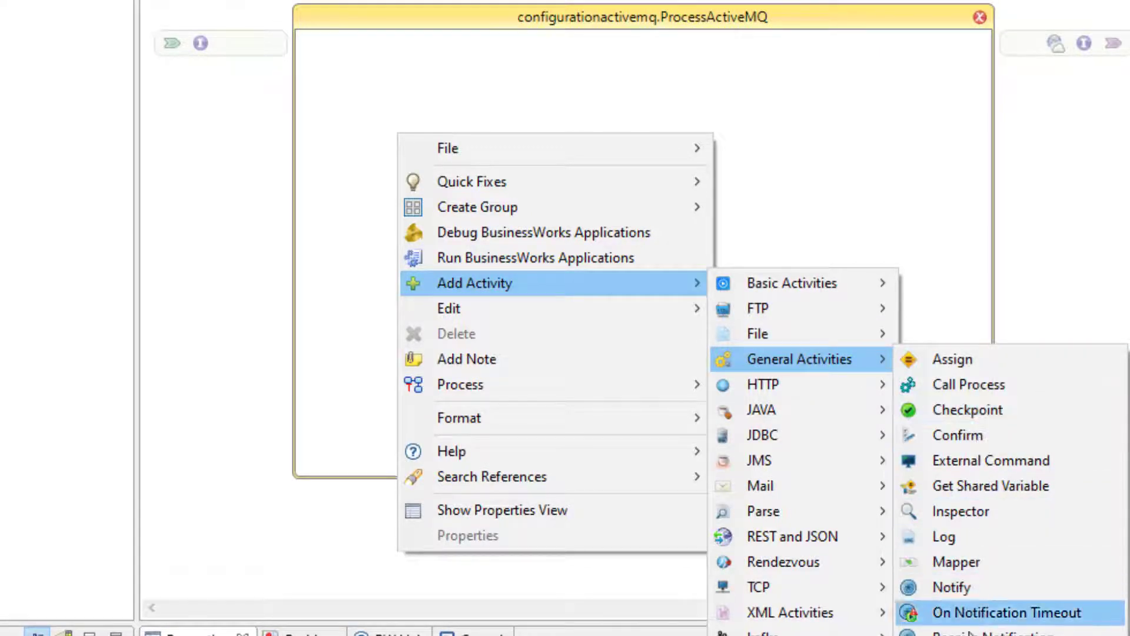
{"action": "left_click", "coordinate": [949, 635]}
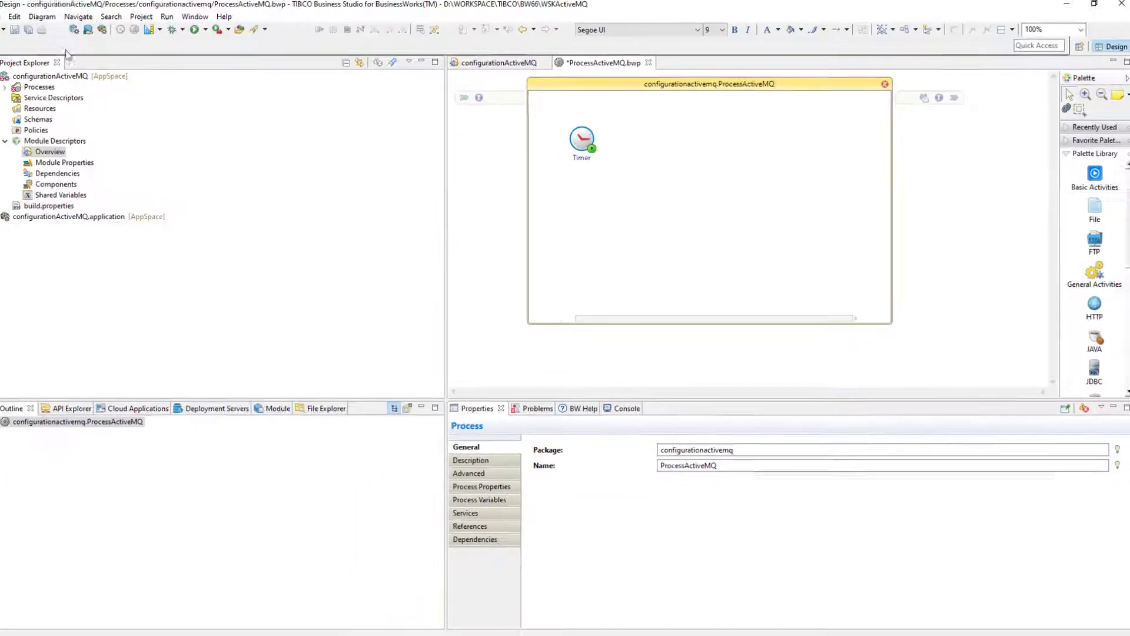
{"action": "left_click", "coordinate": [48, 35]}
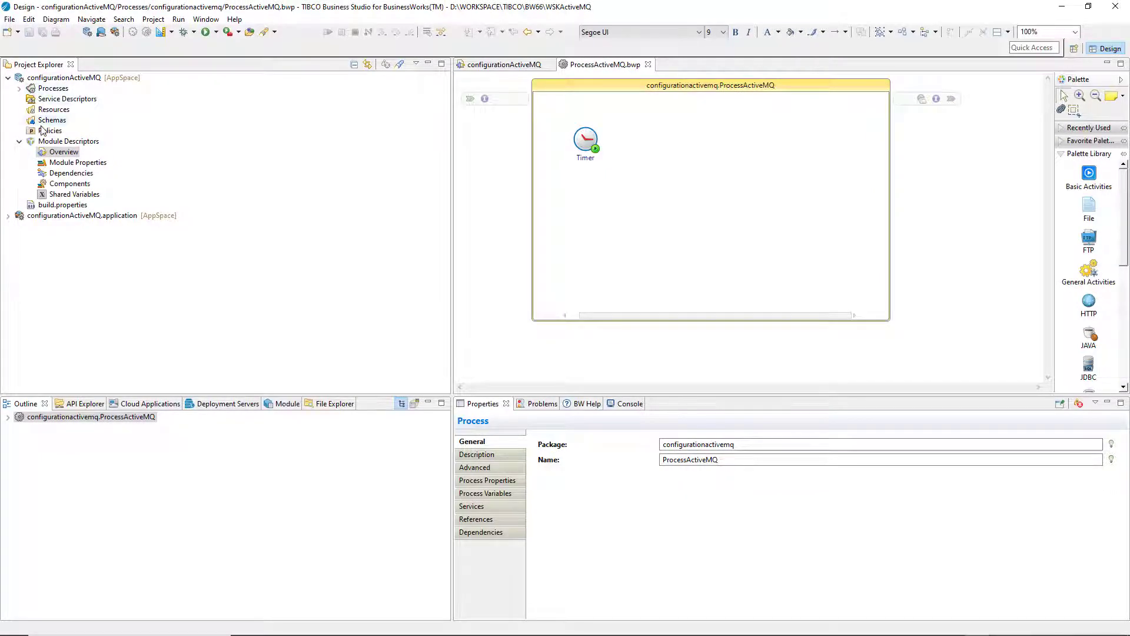
Create a JNDIConfiguration resource under Resources and advance to the Configure JNDI Connection page
{"action": "left_click", "coordinate": [20, 141]}
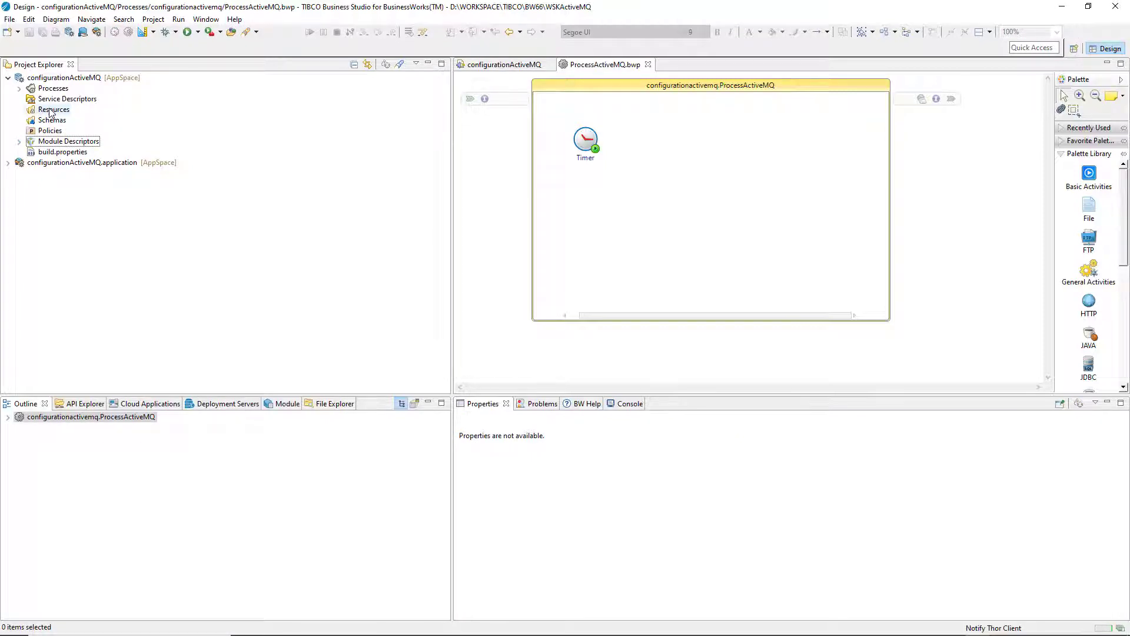
{"action": "right_click", "coordinate": [50, 112]}
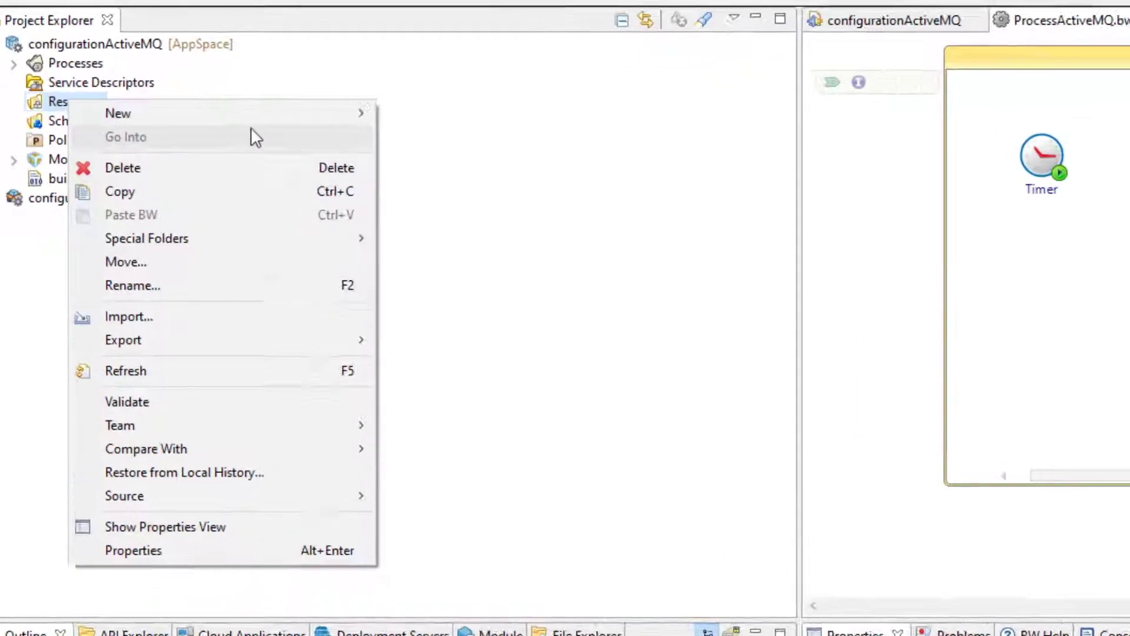
{"action": "mouse_move", "coordinate": [354, 116]}
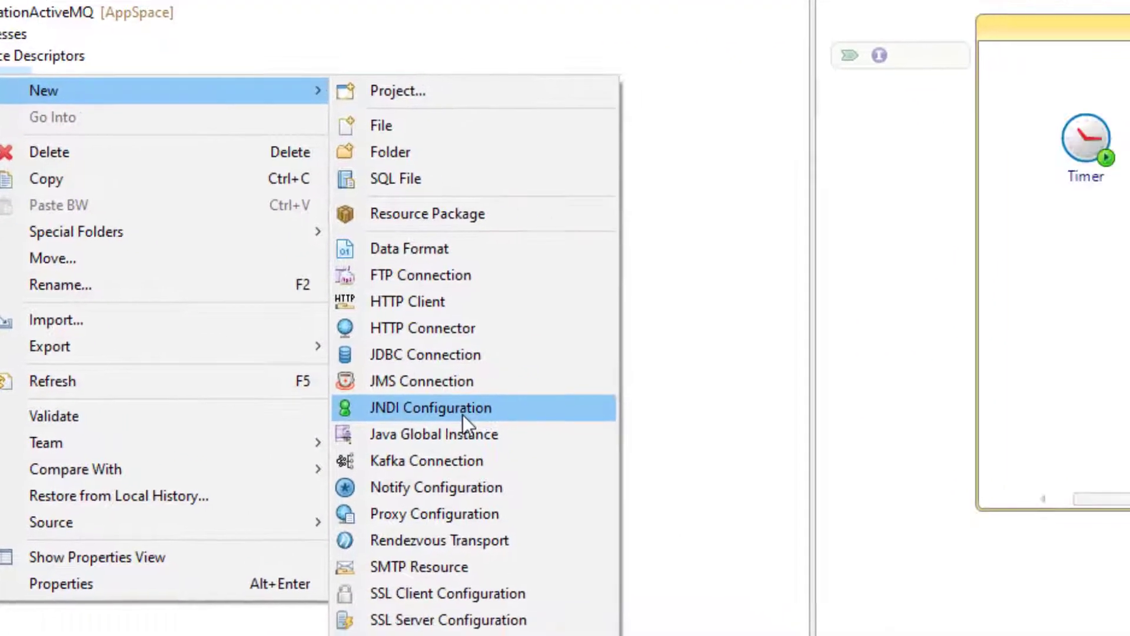
{"action": "left_click", "coordinate": [518, 429]}
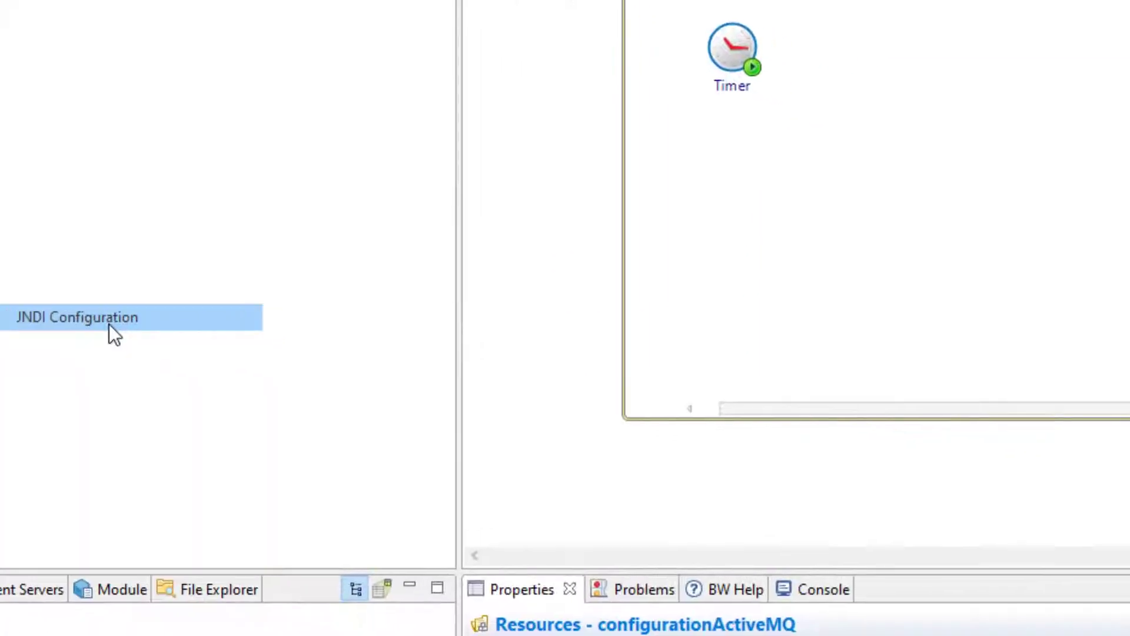
{"action": "left_click_drag", "start_coordinate": [525, 147], "coordinate": [454, 27]}
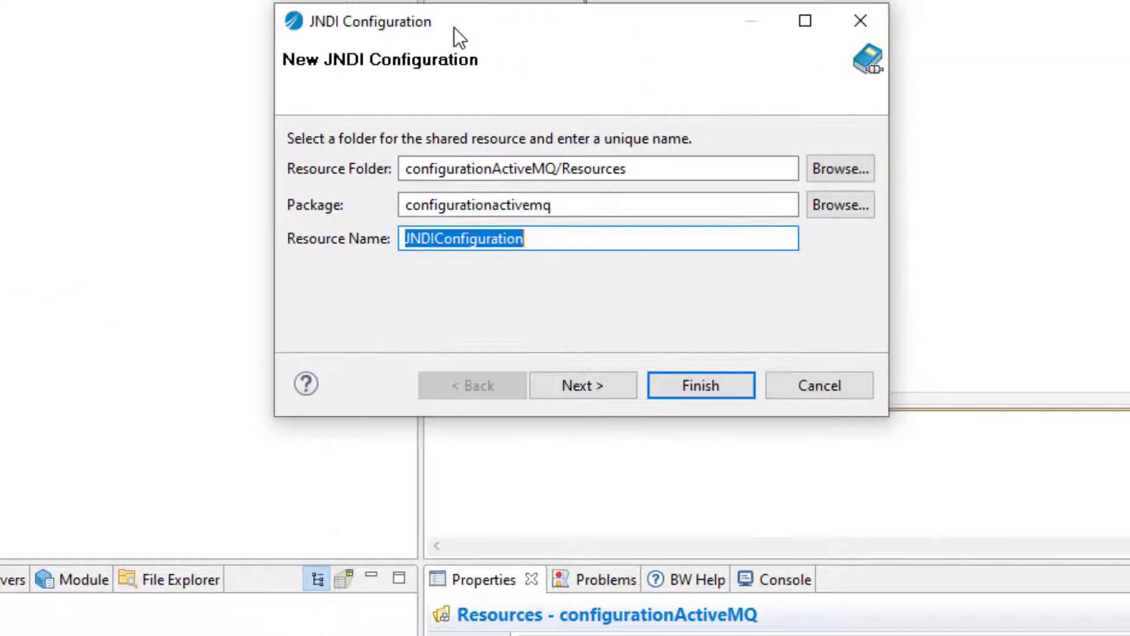
{"action": "left_click", "coordinate": [575, 384]}
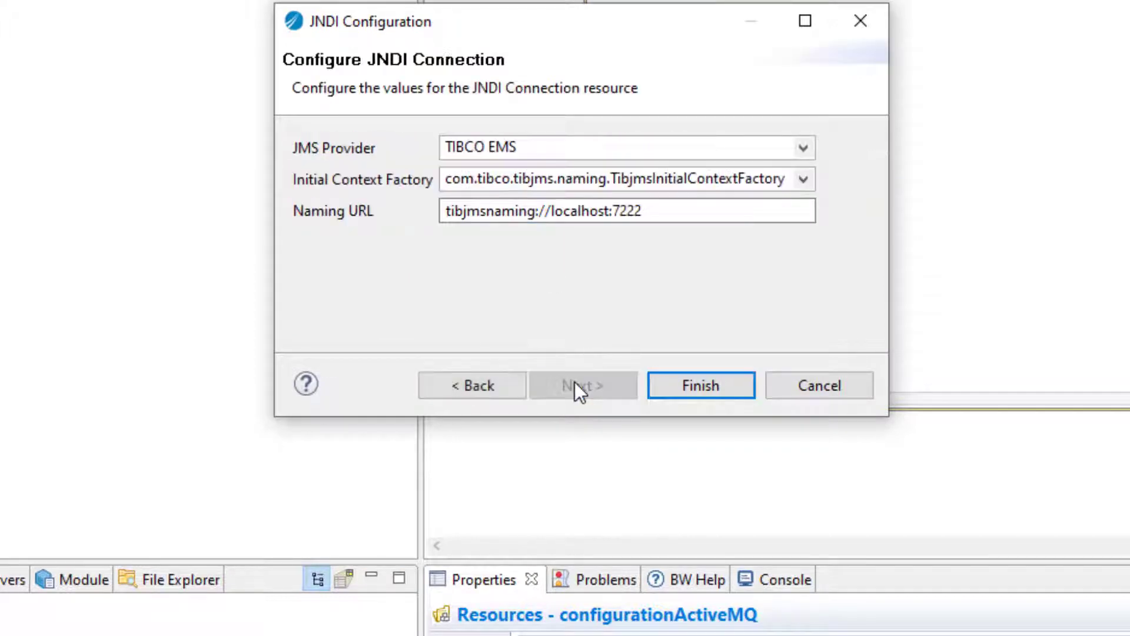
Choose TIBCO Custom JMS and enter org.apache.activemq.jndi.ActiveMQInitialContextFactory as the initial context factory
{"action": "left_click", "coordinate": [557, 150]}
{"action": "left_click", "coordinate": [802, 150]}
{"action": "left_click", "coordinate": [554, 209]}
{"action": "left_click", "coordinate": [462, 178]}
{"action": "type", "text": "org.apache.activemq.jndi.ActiveMQInitialContextFactory"}
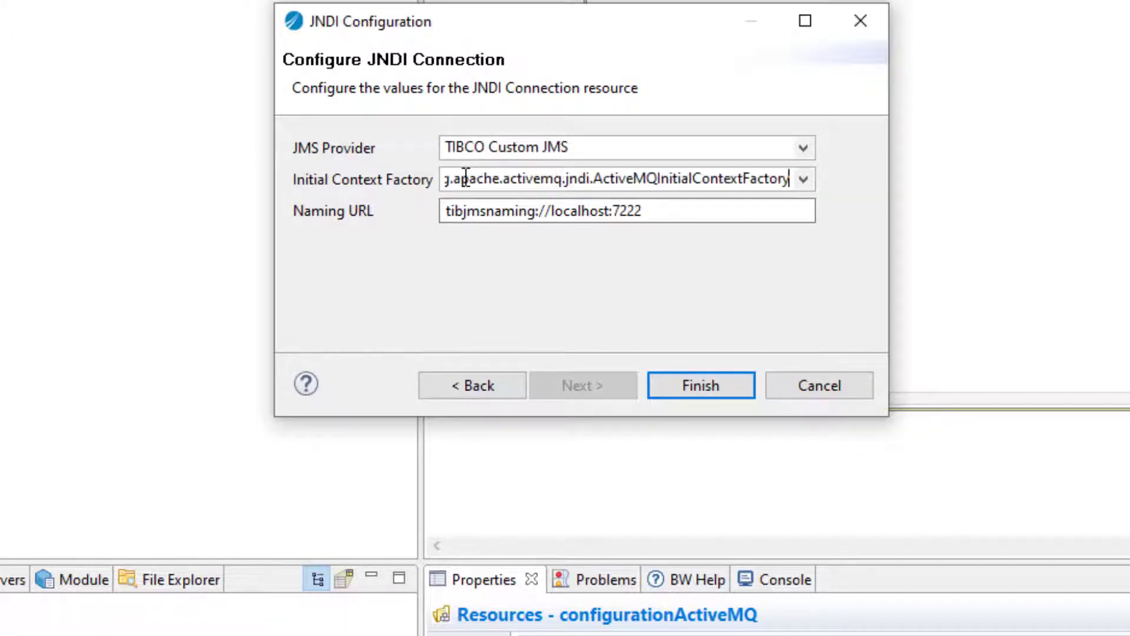
{"action": "left_click_drag", "start_coordinate": [452, 179], "coordinate": [845, 215]}
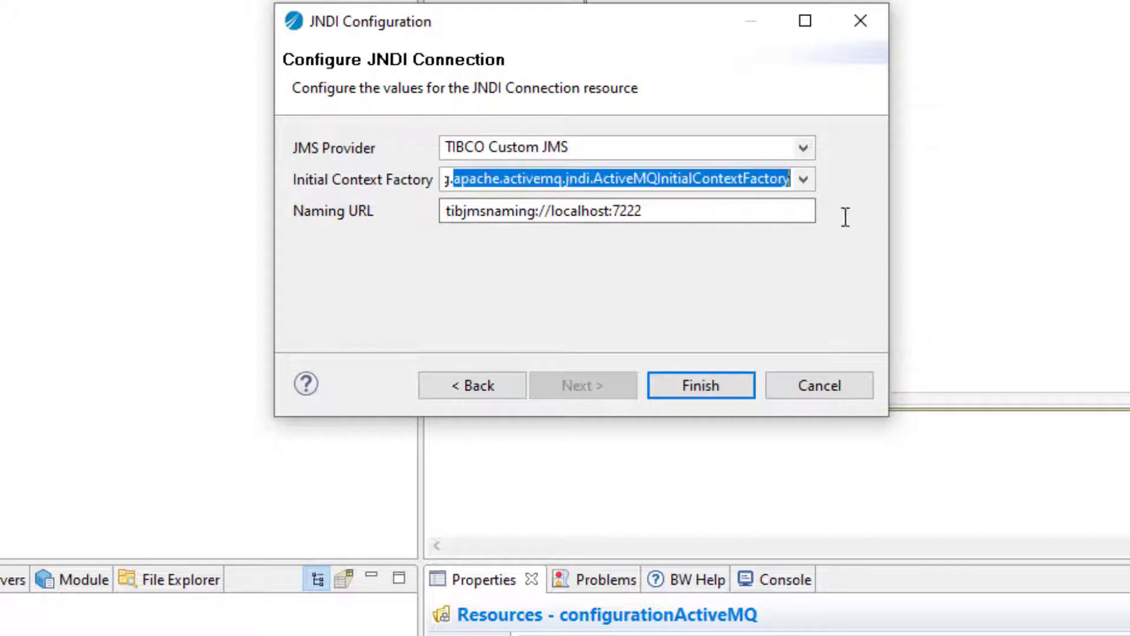
{"action": "left_click_drag", "start_coordinate": [674, 178], "coordinate": [416, 171]}
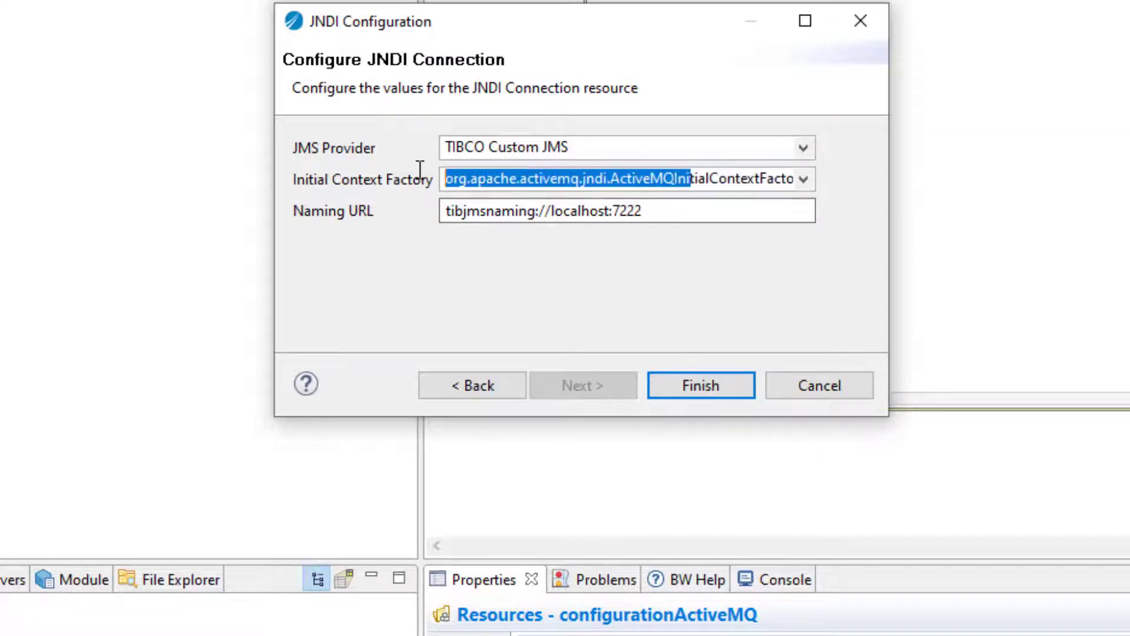
{"action": "left_click_drag", "start_coordinate": [520, 179], "coordinate": [822, 179]}
{"action": "left_click", "coordinate": [687, 179]}
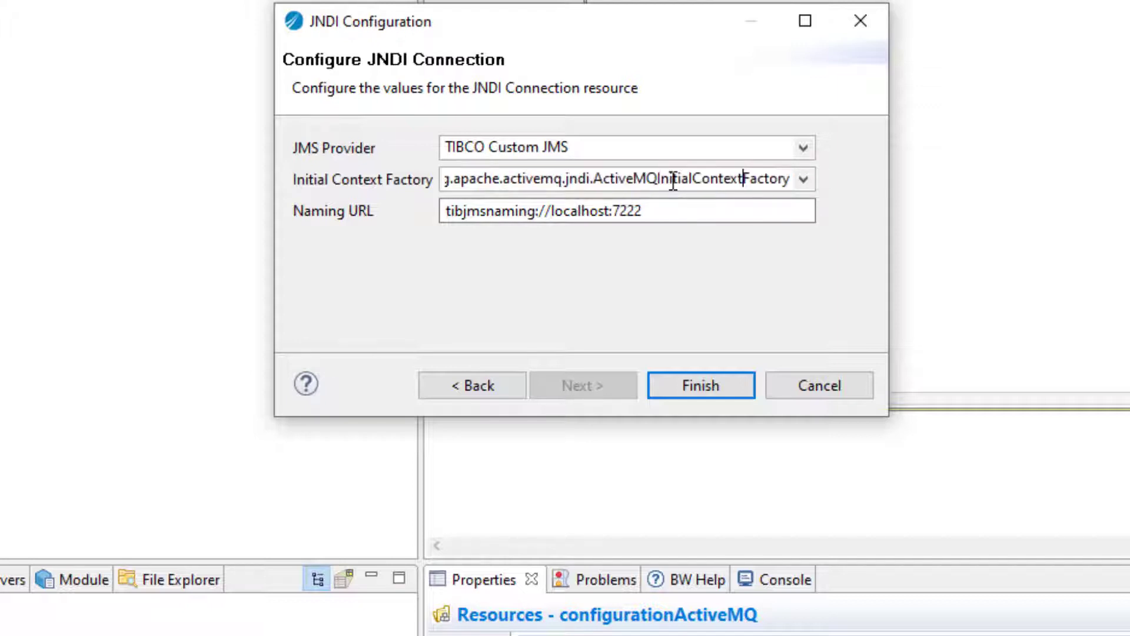
{"action": "left_click_drag", "start_coordinate": [634, 179], "coordinate": [802, 180]}
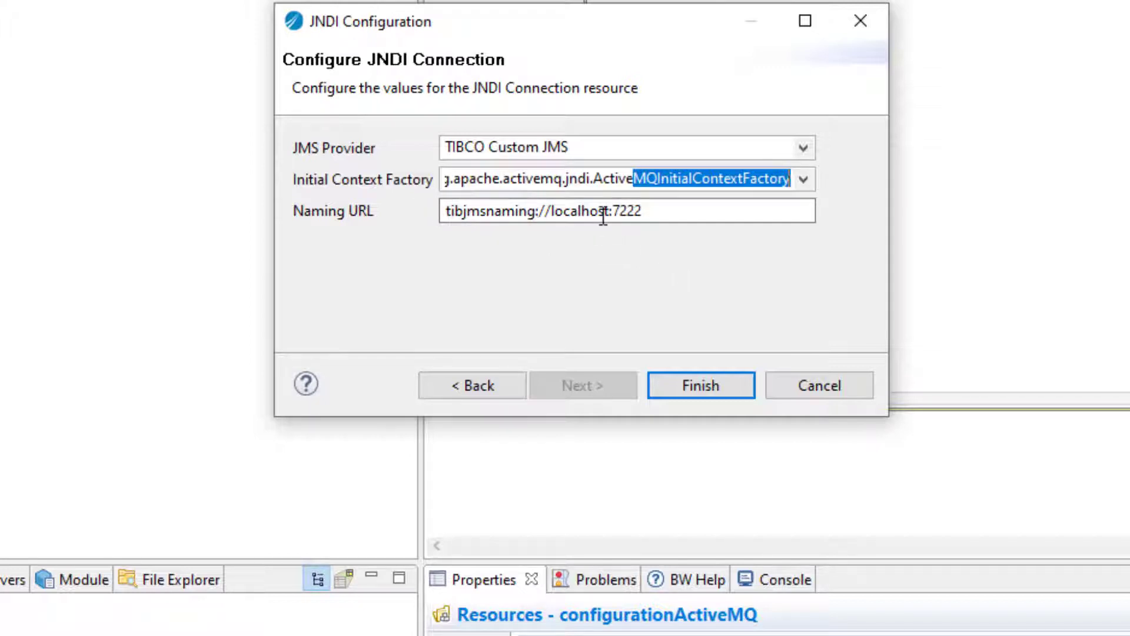
Change the Naming URL to tcp://localhost:61616 and finish the JNDI Configuration wizard
{"action": "double_click", "coordinate": [535, 211]}
{"action": "type", "text": "tcp"}
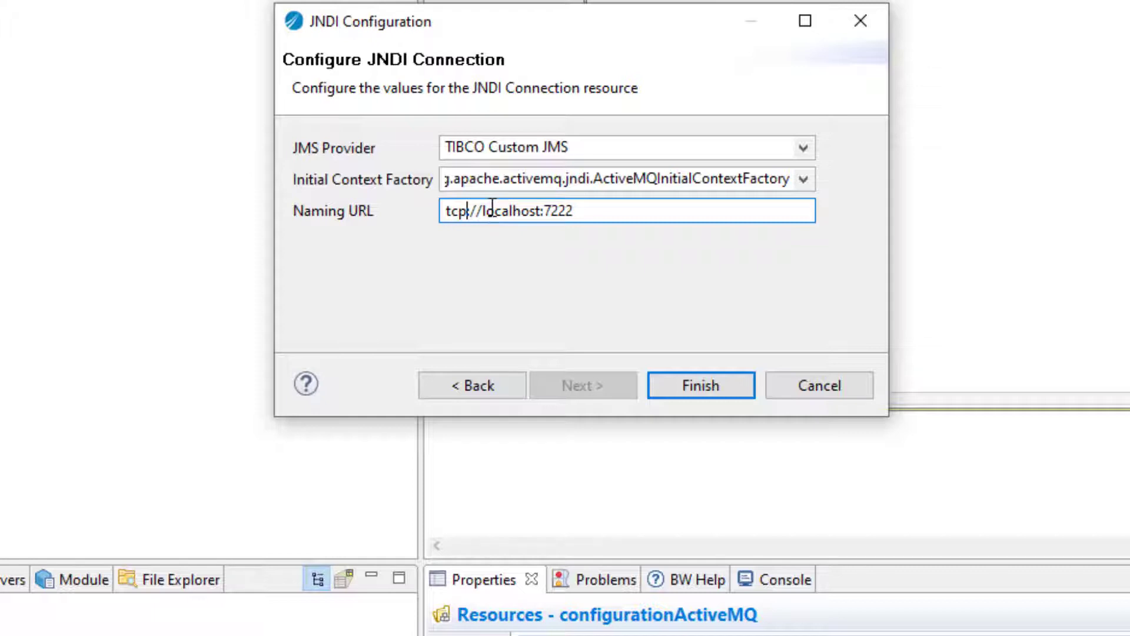
{"action": "left_click_drag", "start_coordinate": [544, 211], "coordinate": [574, 212]}
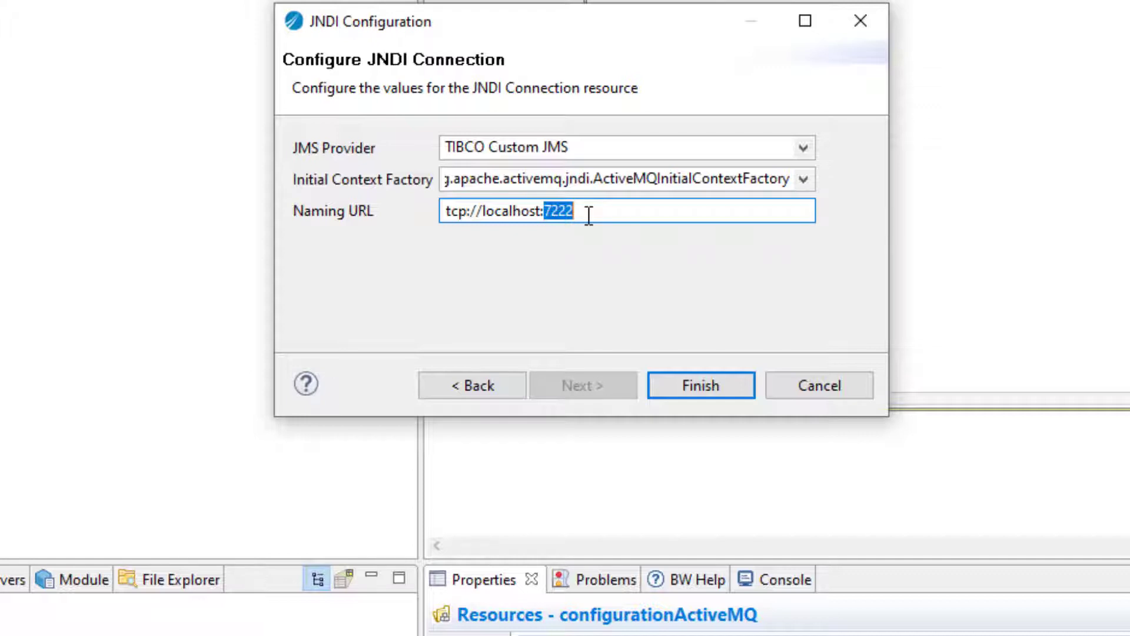
{"action": "type", "text": "61616"}
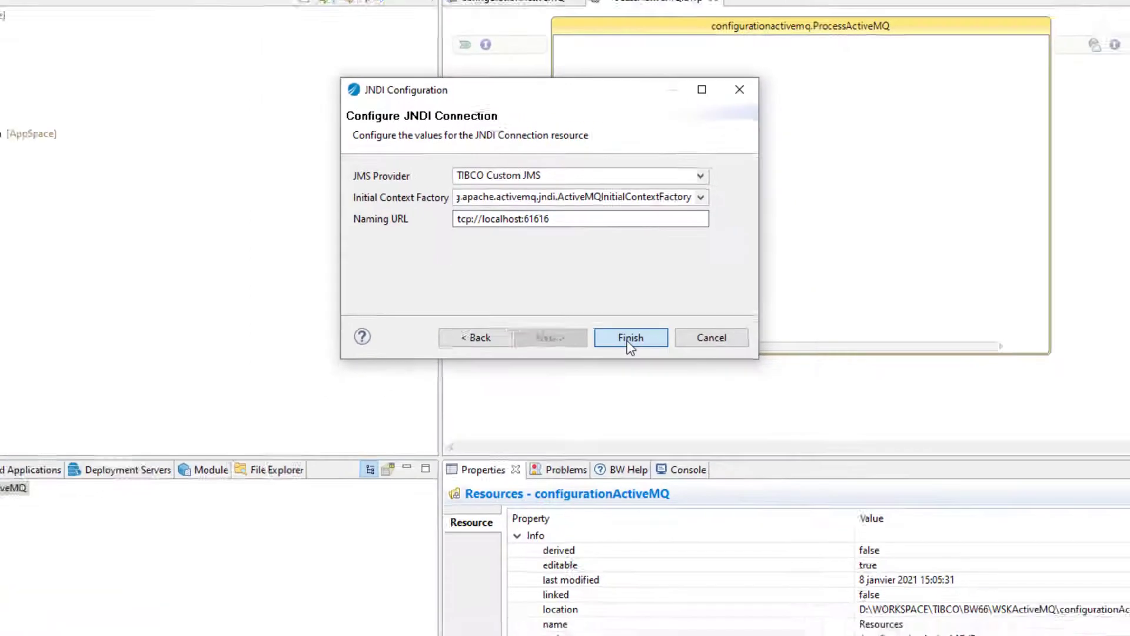
{"action": "left_click", "coordinate": [629, 338]}
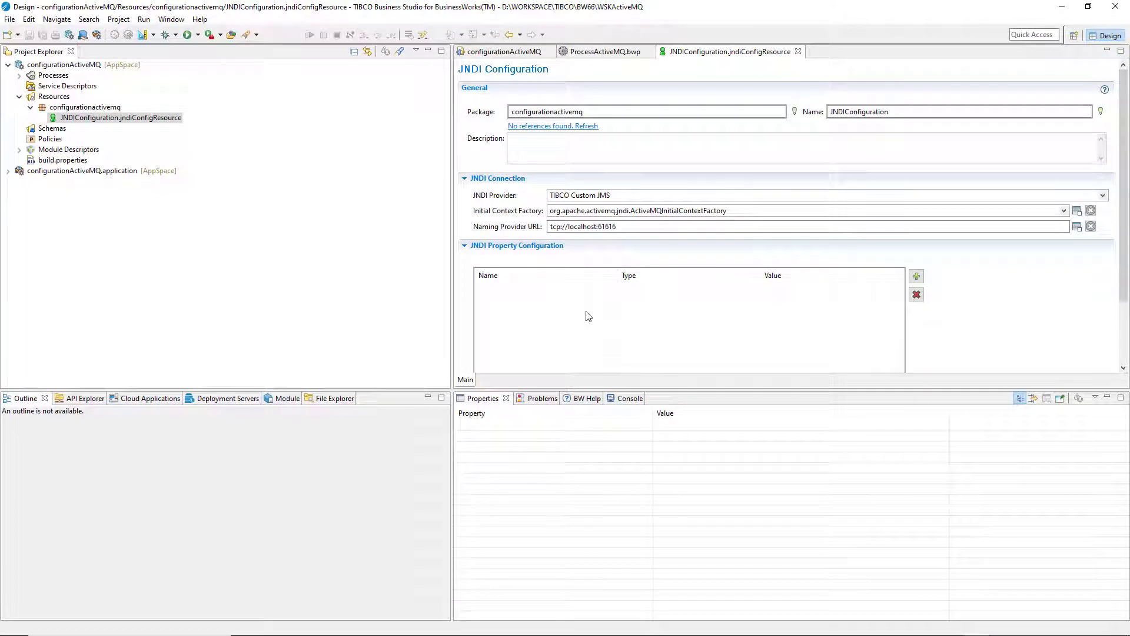
Set Security to Username + Password, enter the login username and password, and save
{"action": "left_click_drag", "start_coordinate": [451, 222], "coordinate": [359, 192]}
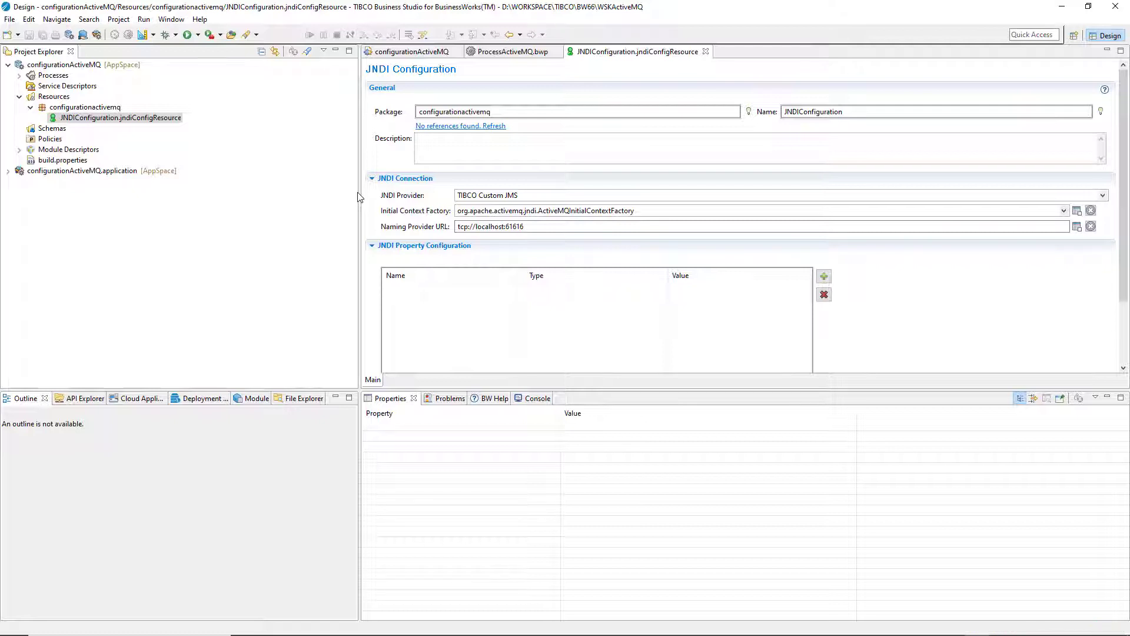
{"action": "scroll", "coordinate": [1112, 227], "scroll_direction": "down", "scroll_amount": 3}
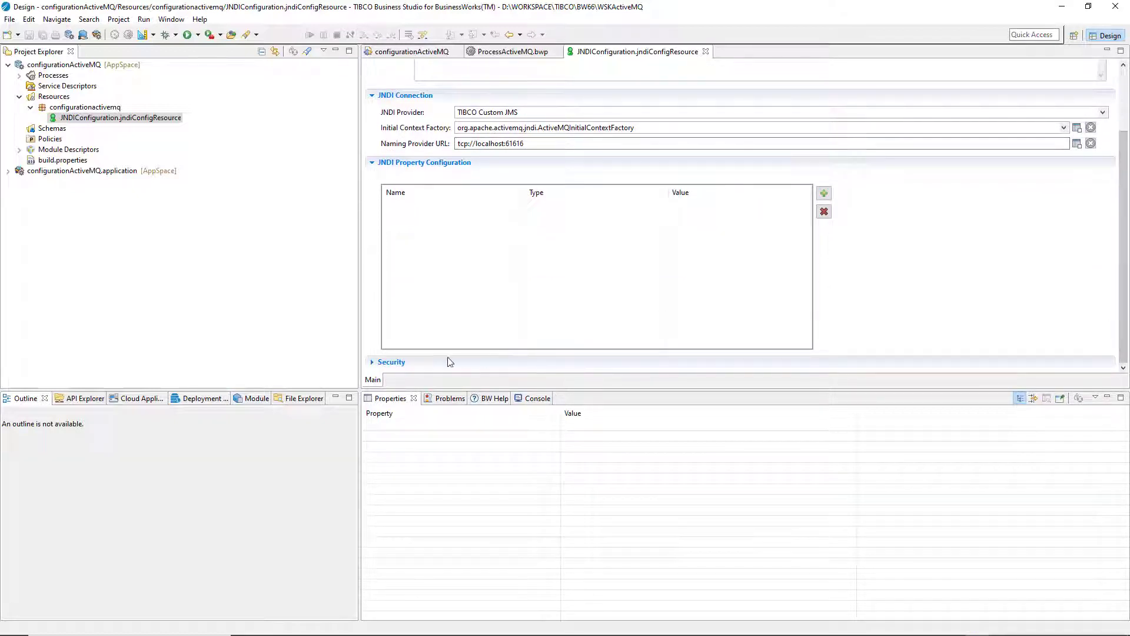
{"action": "left_click", "coordinate": [371, 364]}
{"action": "left_click", "coordinate": [475, 326]}
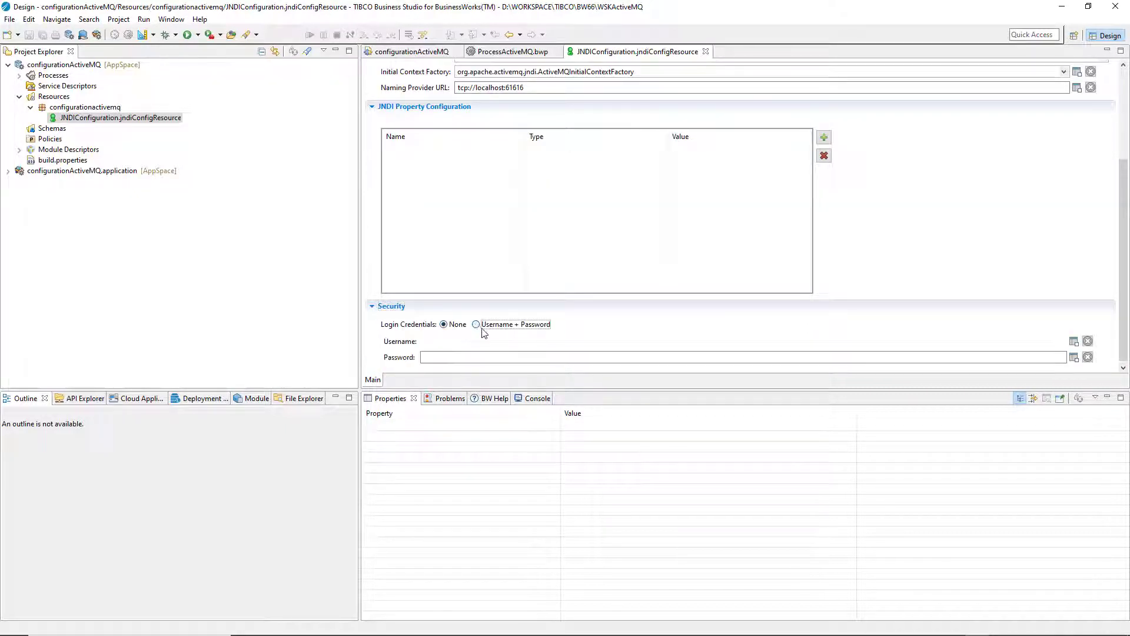
{"action": "left_click", "coordinate": [471, 336]}
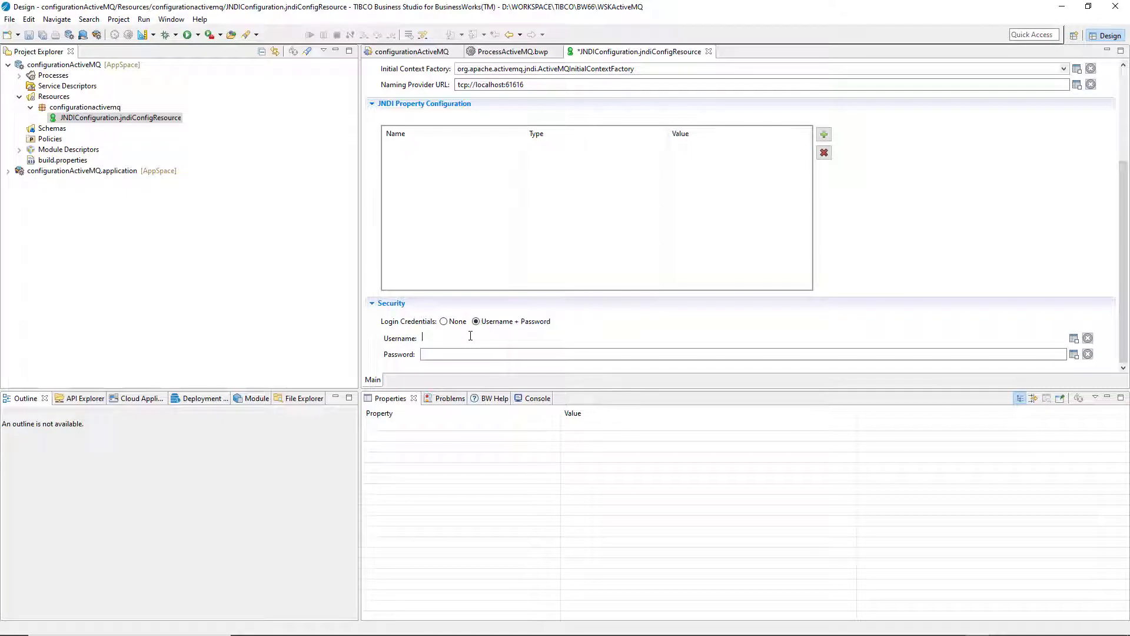
{"action": "type", "text": "admin"}
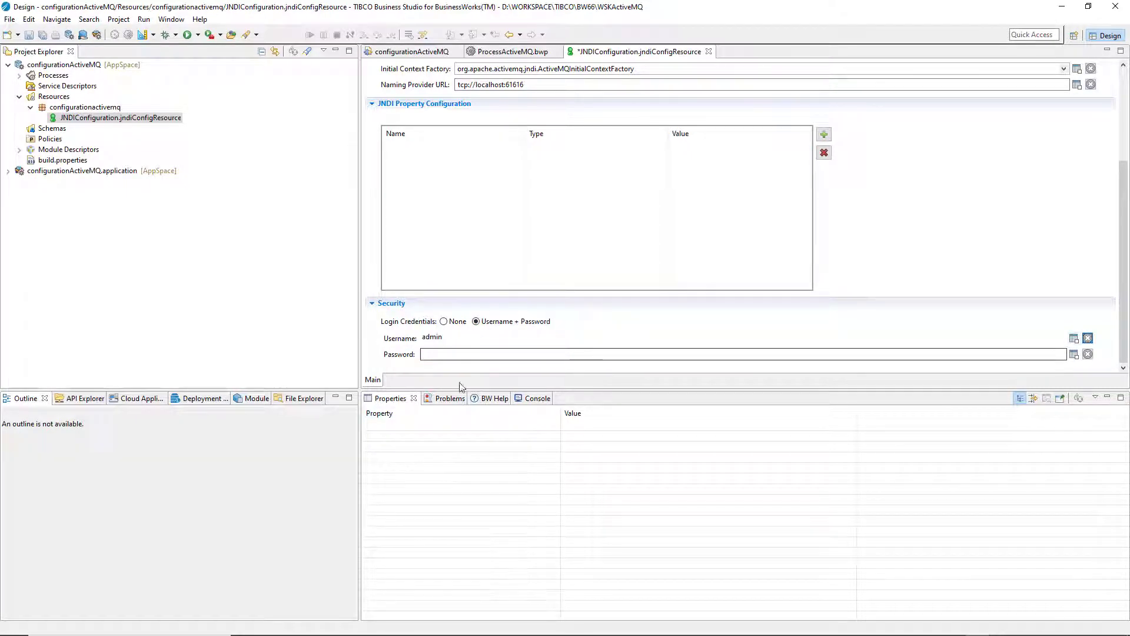
{"action": "left_click", "coordinate": [465, 355]}
{"action": "type", "text": "a"}
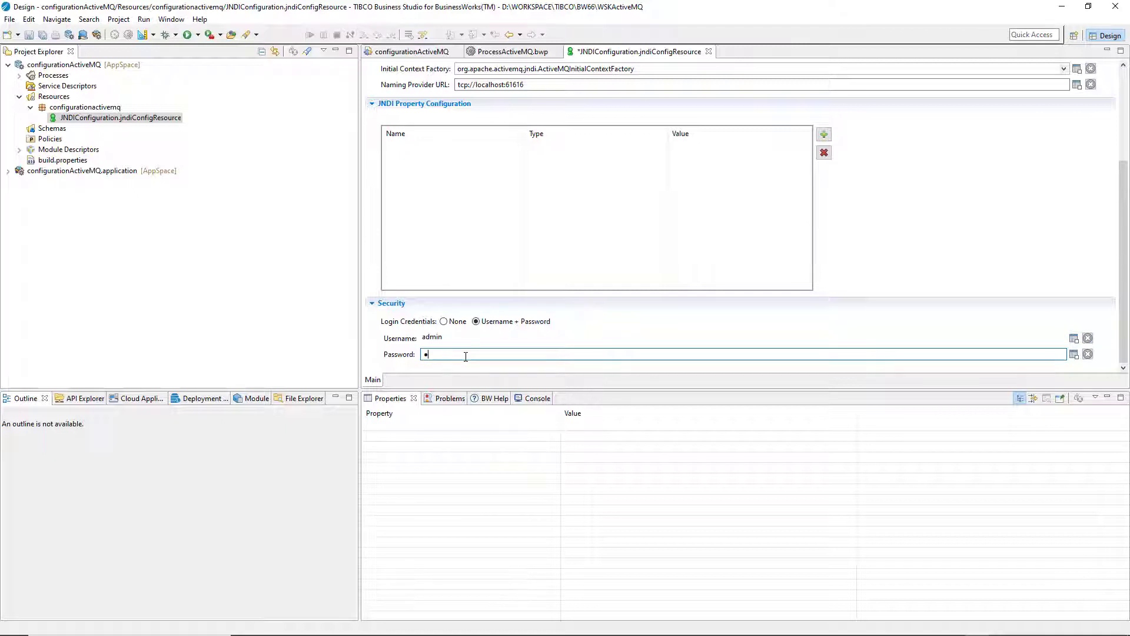
{"action": "type", "text": "dmin"}
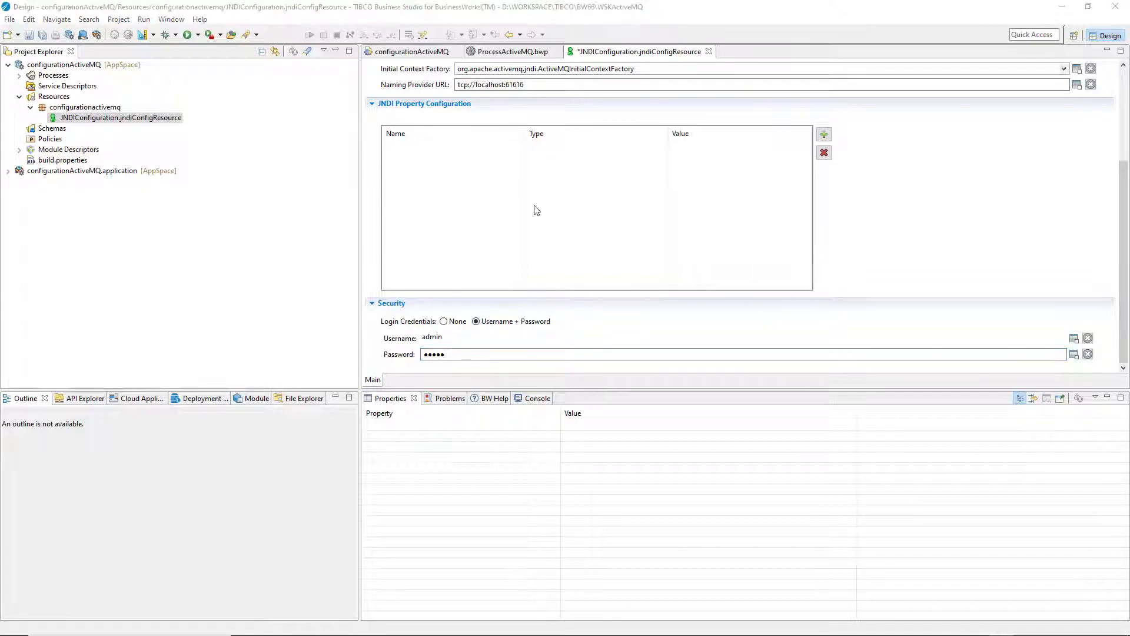
{"action": "left_click", "coordinate": [140, 12]}
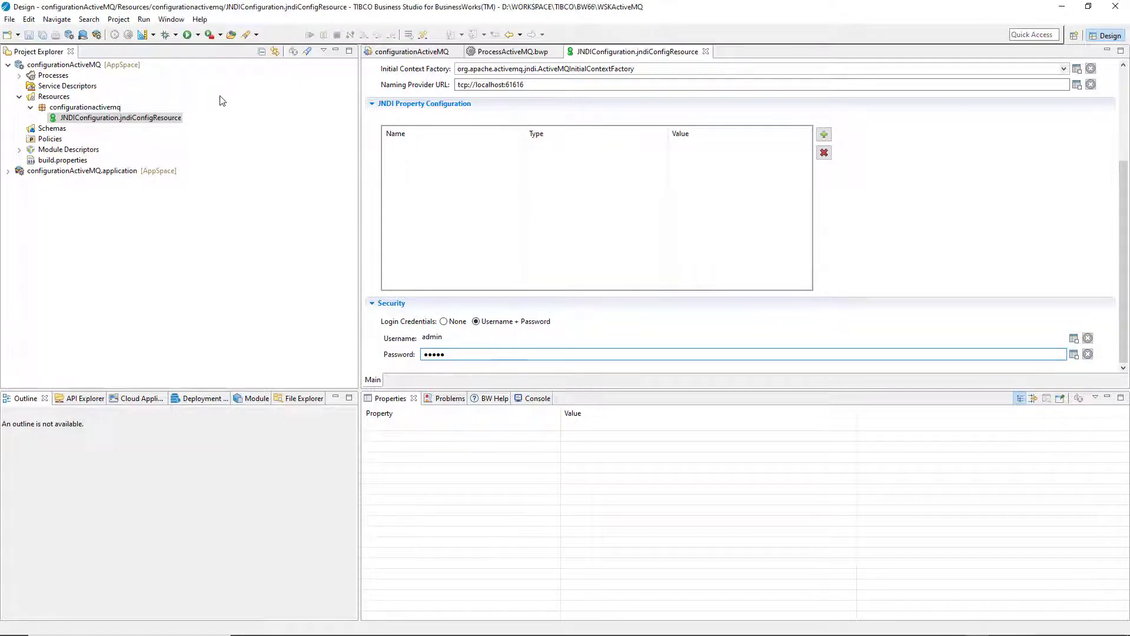
{"action": "key", "text": "ctrl+s"}
Create the JMS Connection JMSConnectionResource in the configurationactivemq package
{"action": "left_click", "coordinate": [120, 110]}
{"action": "right_click", "coordinate": [121, 109]}
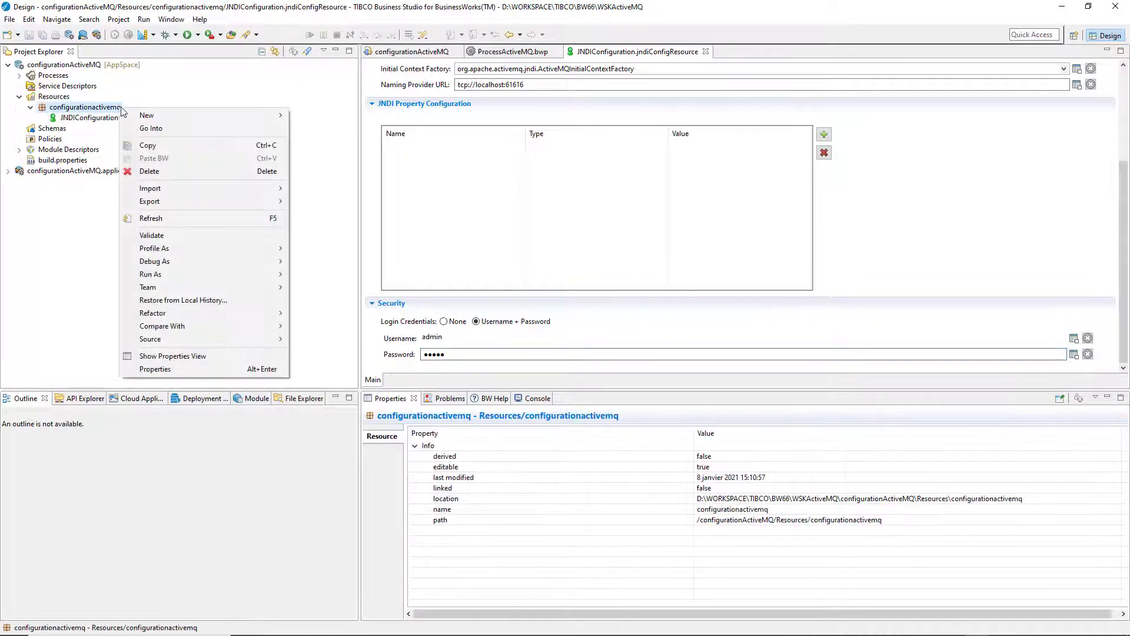
{"action": "mouse_move", "coordinate": [238, 121]}
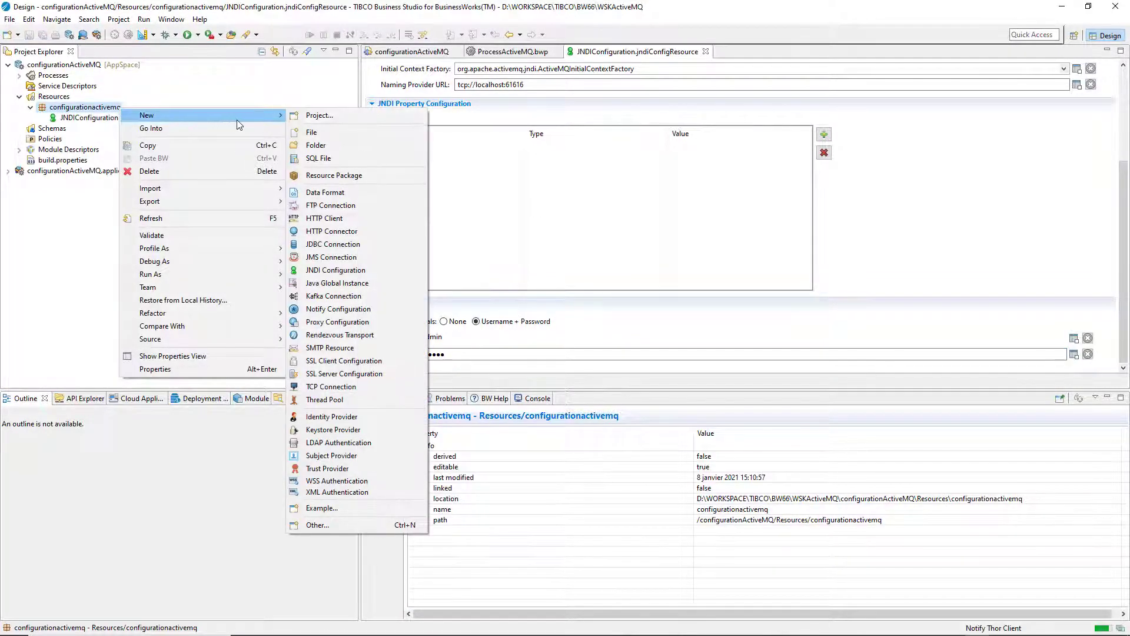
{"action": "left_click", "coordinate": [349, 258]}
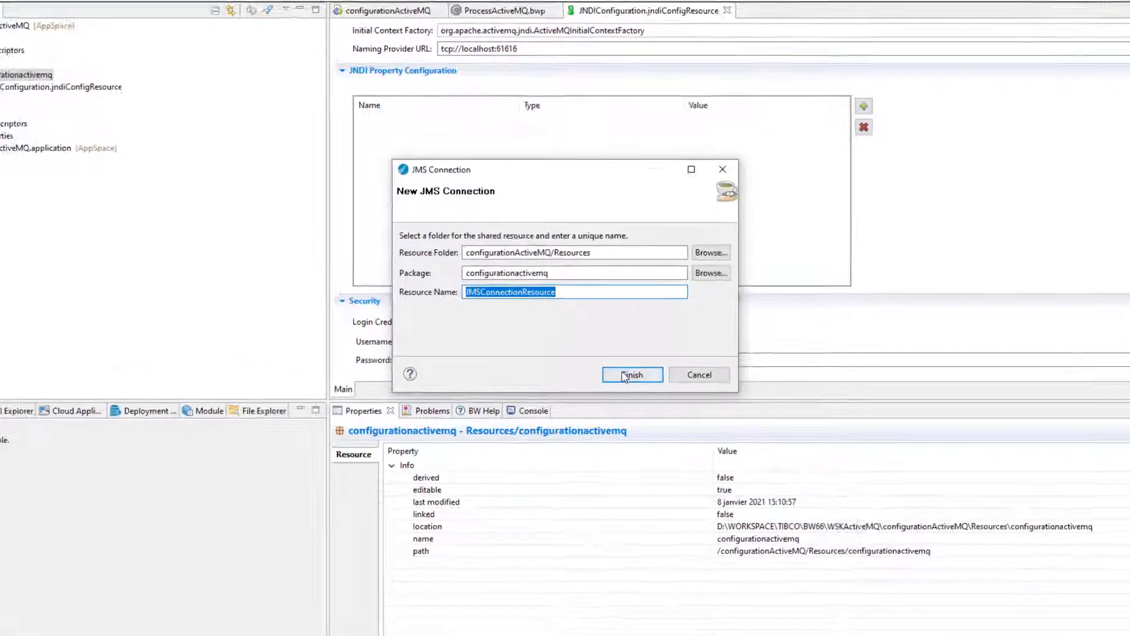
{"action": "left_click", "coordinate": [621, 370]}
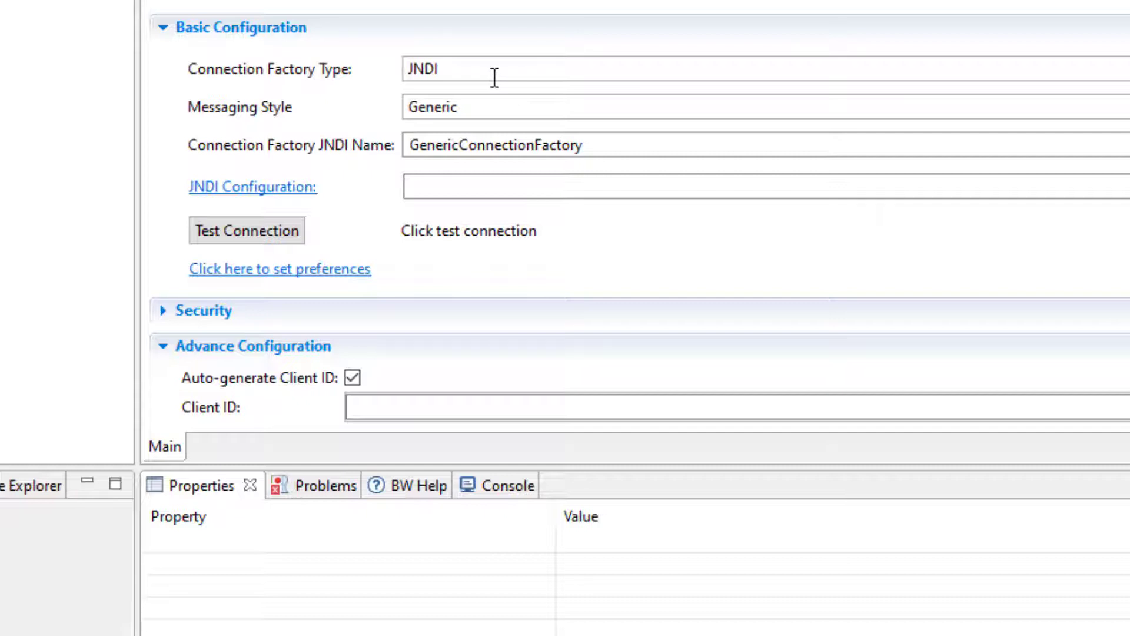
Set the messaging style to Queue/Topic and link the connection to JNDIConfiguration
{"action": "left_click", "coordinate": [502, 107]}
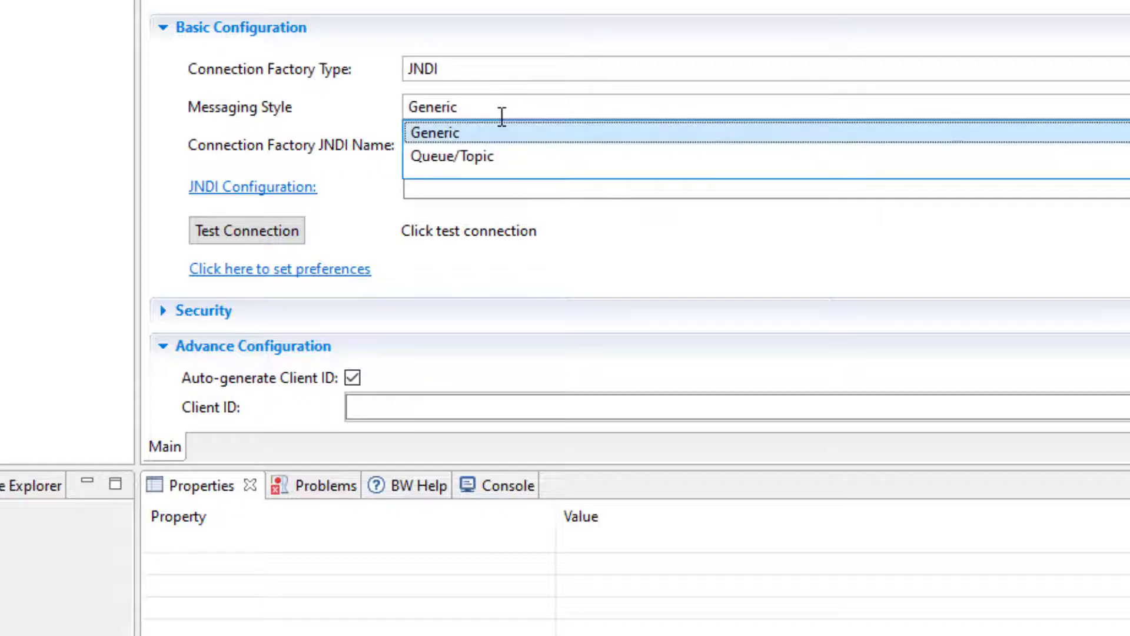
{"action": "left_click", "coordinate": [496, 156]}
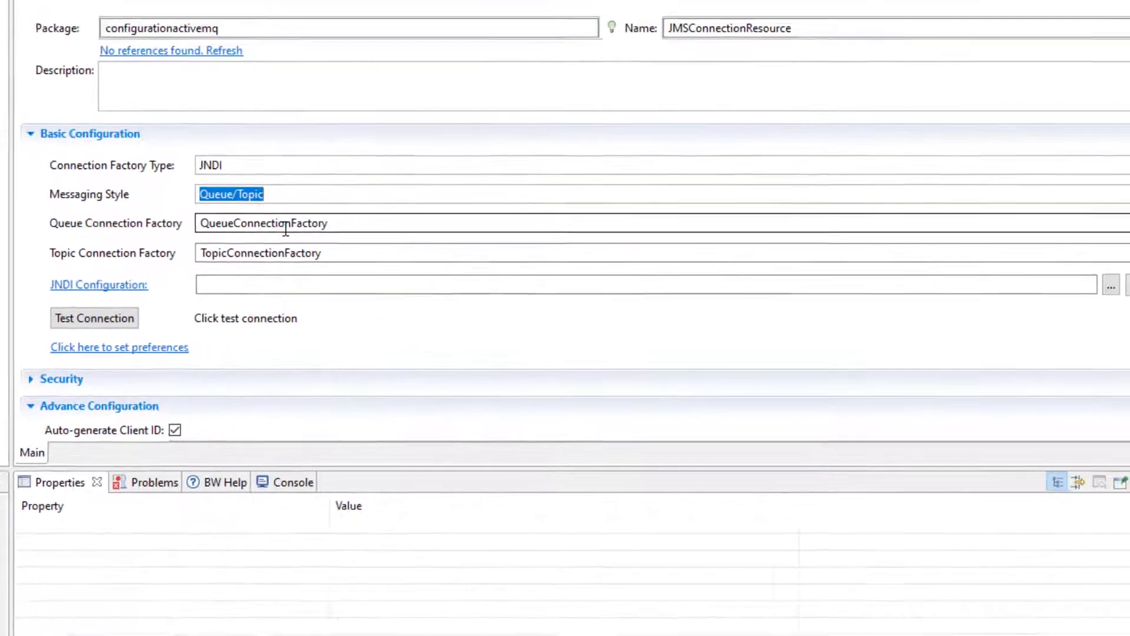
{"action": "left_click", "coordinate": [127, 283]}
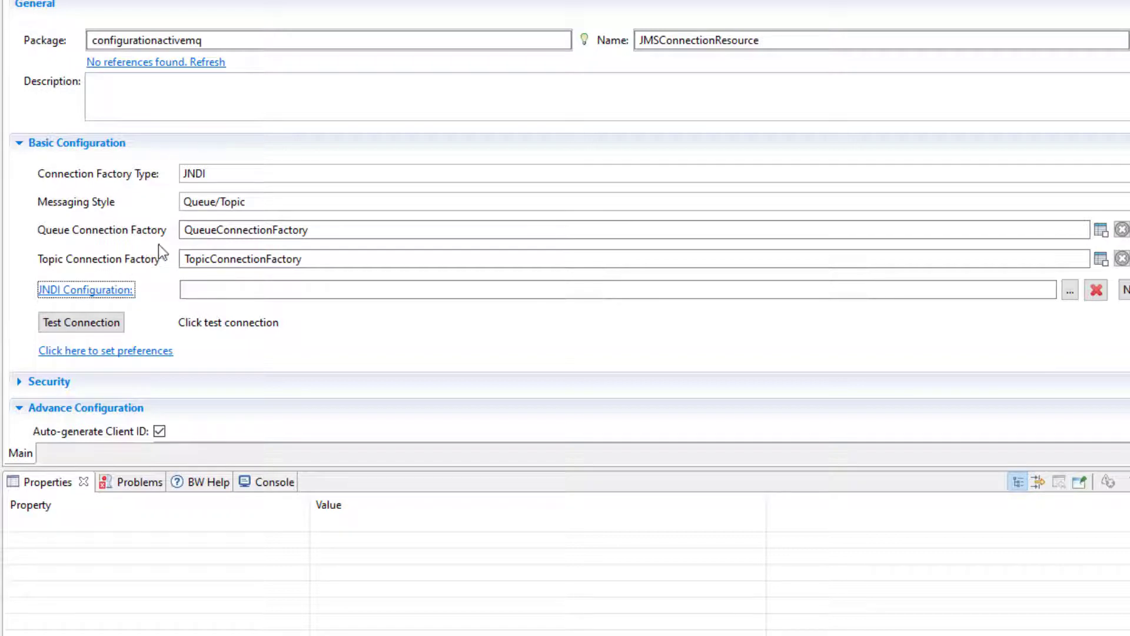
{"action": "left_click", "coordinate": [1069, 291]}
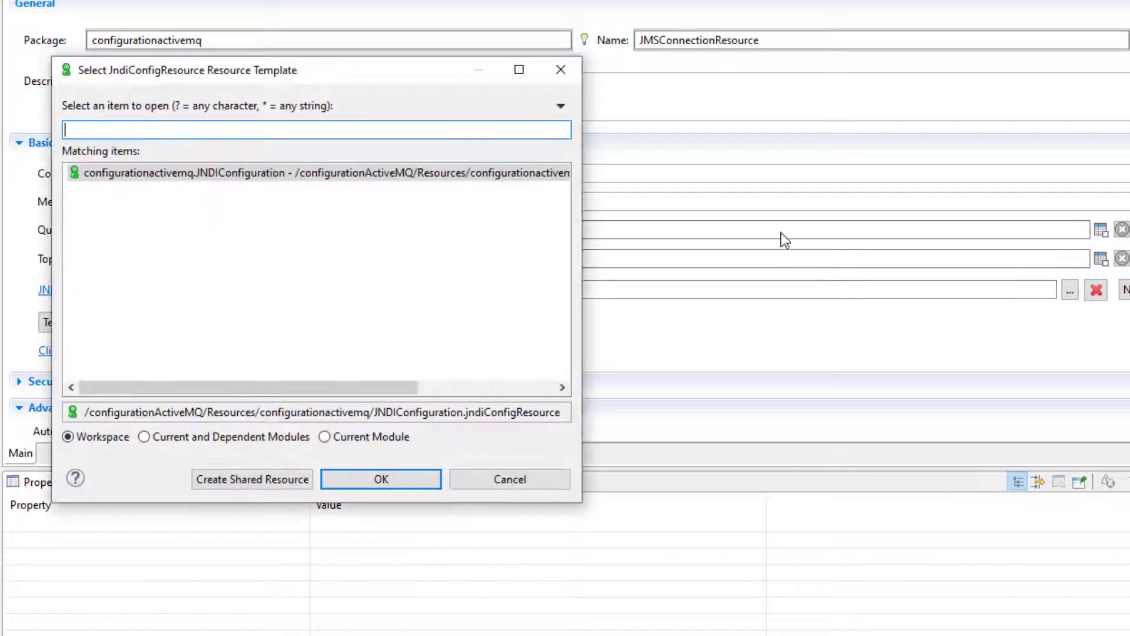
{"action": "left_click", "coordinate": [400, 482]}
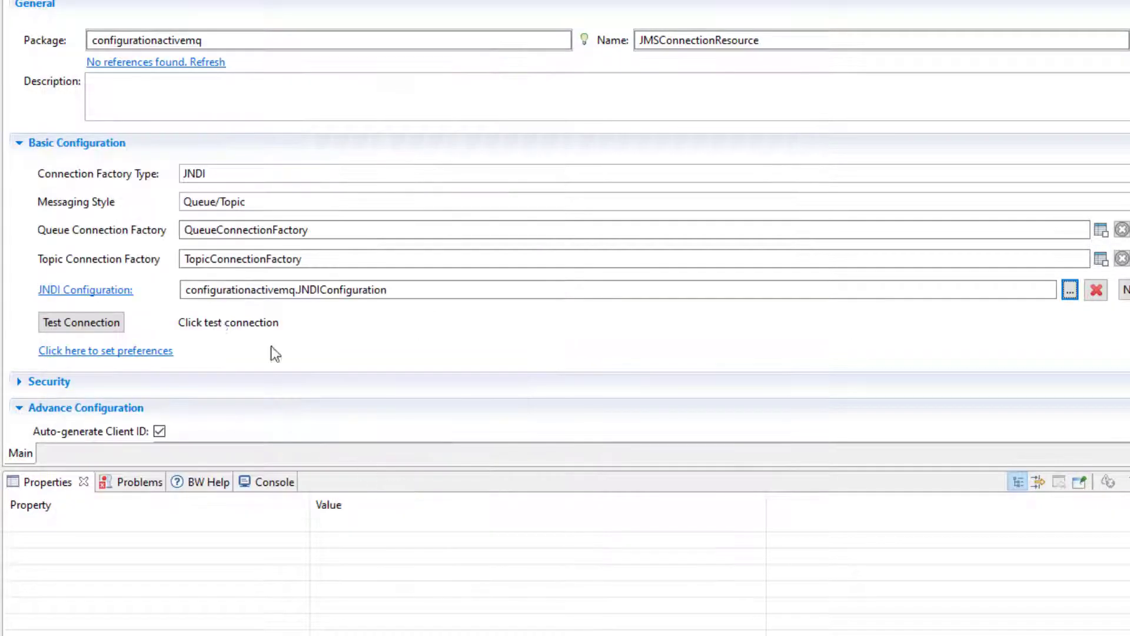
Enable Username + Password security, enter the login username and password, and test the connection
{"action": "scroll", "coordinate": [271, 347], "scroll_direction": "down", "scroll_amount": 3}
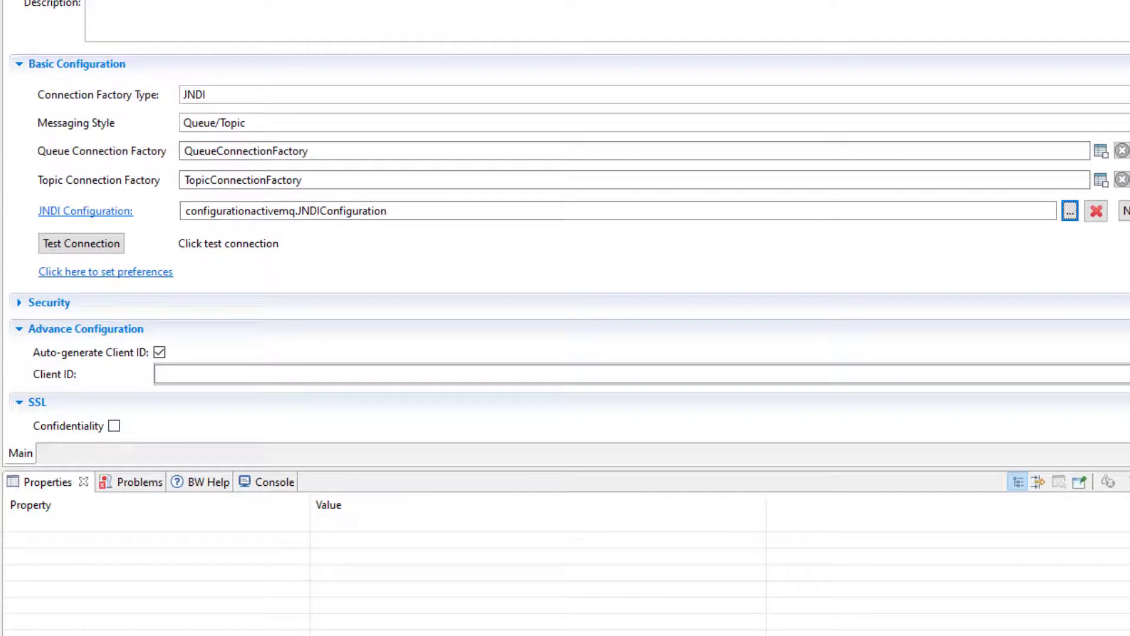
{"action": "left_click", "coordinate": [20, 303]}
{"action": "left_click", "coordinate": [180, 331]}
{"action": "scroll", "coordinate": [176, 330], "scroll_direction": "down", "scroll_amount": 3}
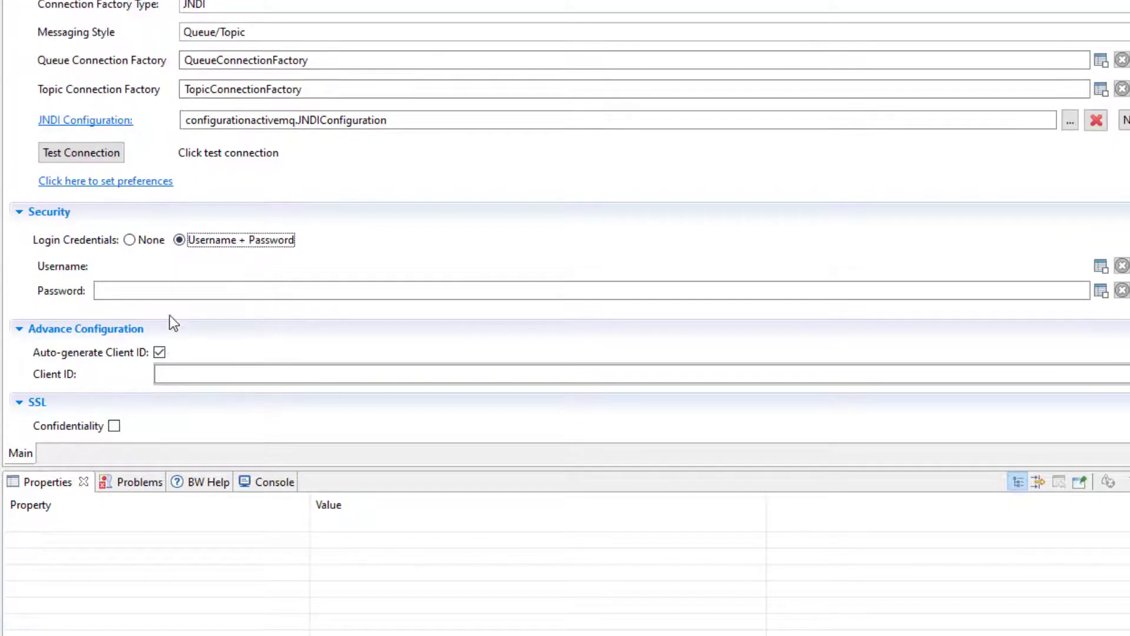
{"action": "type", "text": "admin"}
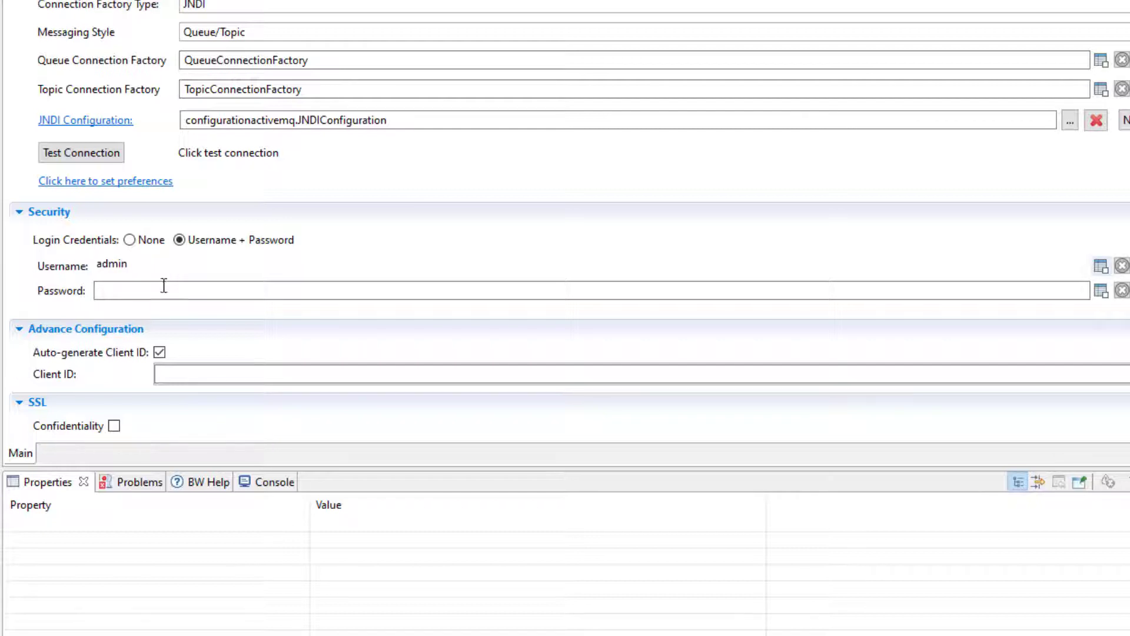
{"action": "left_click", "coordinate": [163, 291]}
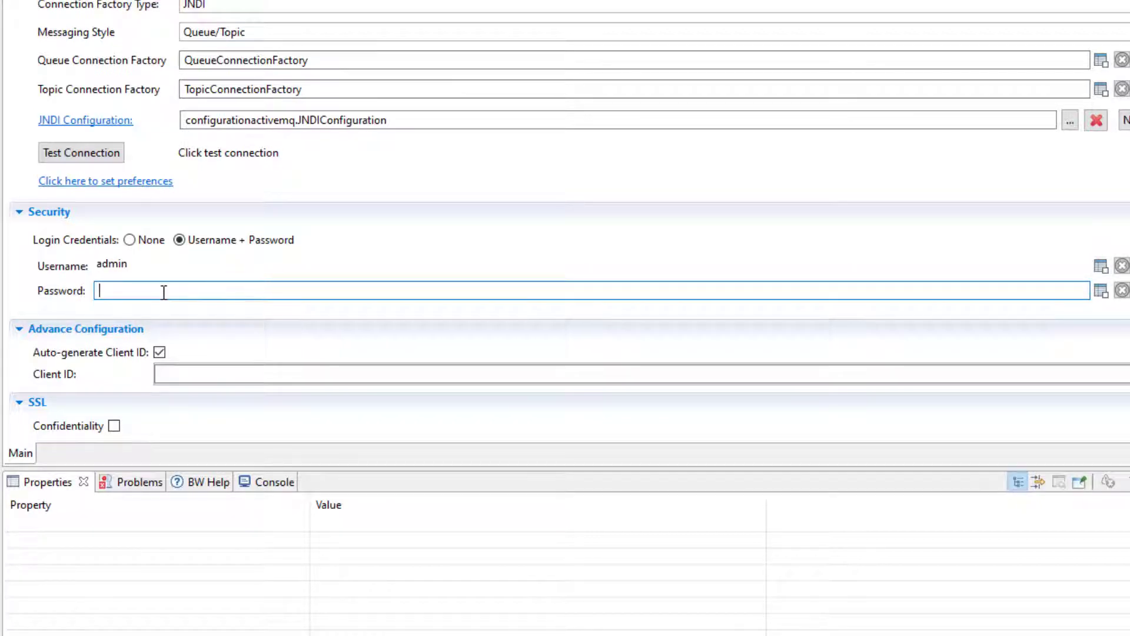
{"action": "type", "text": "admin"}
{"action": "left_click_drag", "start_coordinate": [158, 293], "coordinate": [50, 293]}
{"action": "type", "text": "admin"}
{"action": "left_click", "coordinate": [93, 150]}
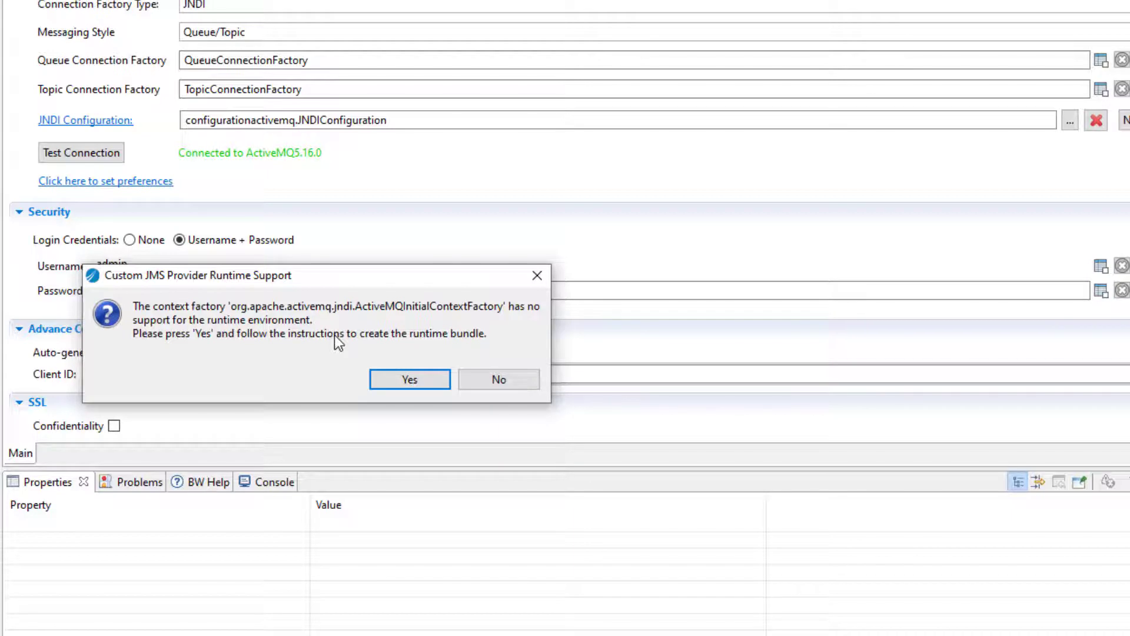
Agree to create the ActiveMQ runtime bundle, opening the New Plug-in Project wizard for com.tibco.custom.jms.provider
{"action": "left_click", "coordinate": [411, 380]}
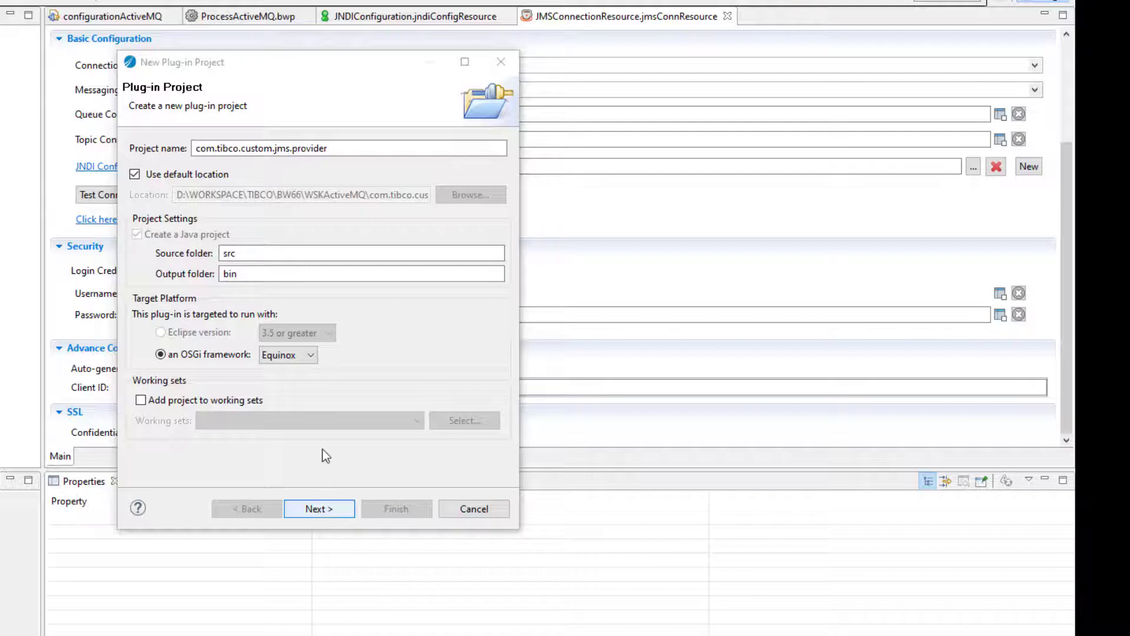
Accept the Plug-in Project, Content and Custom JMS Provider Properties pages and finish com.tibco.custom.jms.provider
{"action": "left_click_drag", "start_coordinate": [329, 148], "coordinate": [184, 145]}
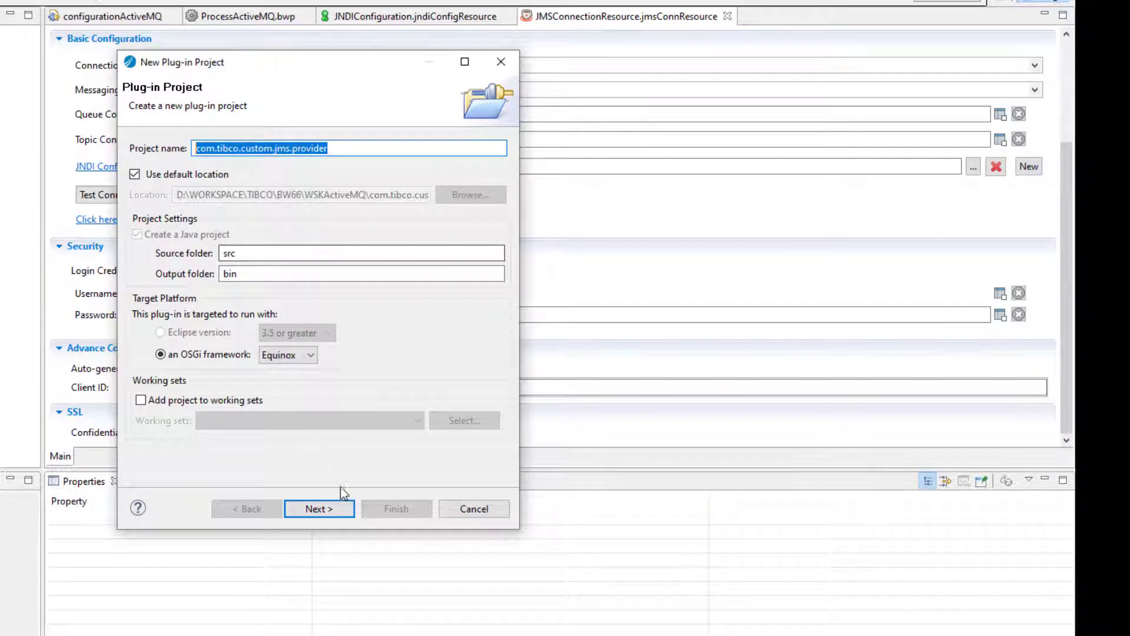
{"action": "left_click", "coordinate": [347, 152]}
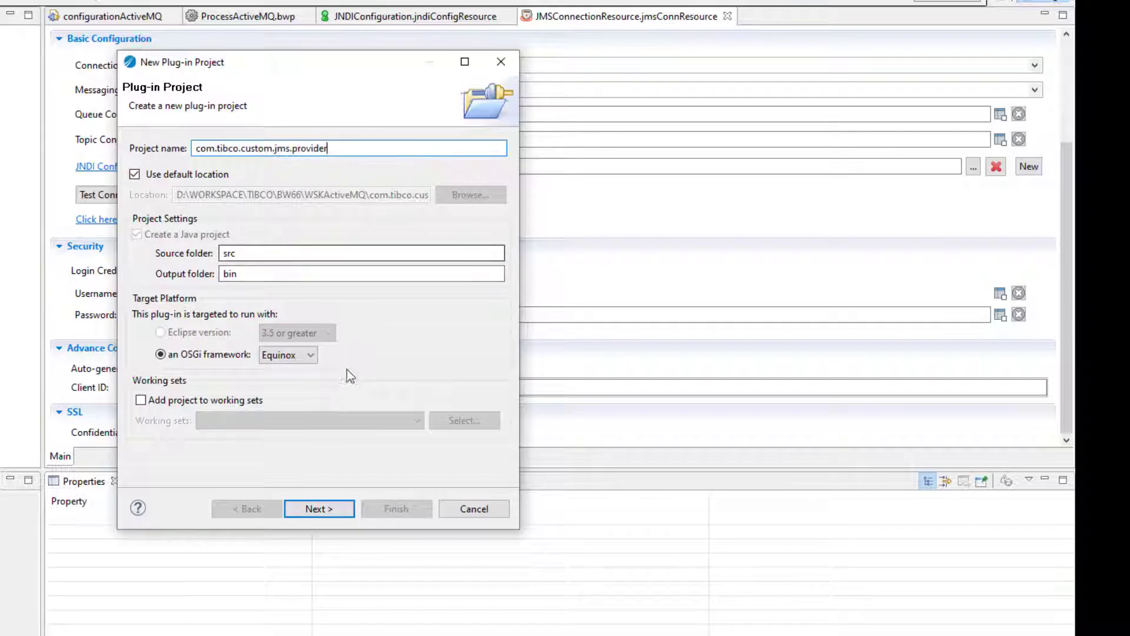
{"action": "left_click", "coordinate": [323, 509]}
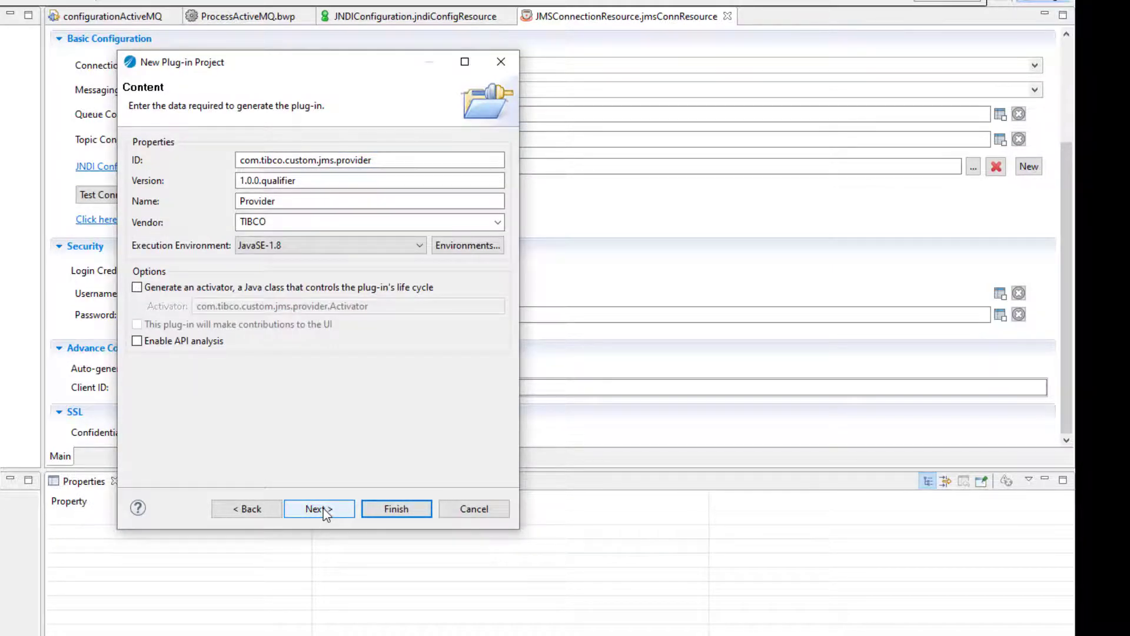
{"action": "left_click", "coordinate": [323, 509]}
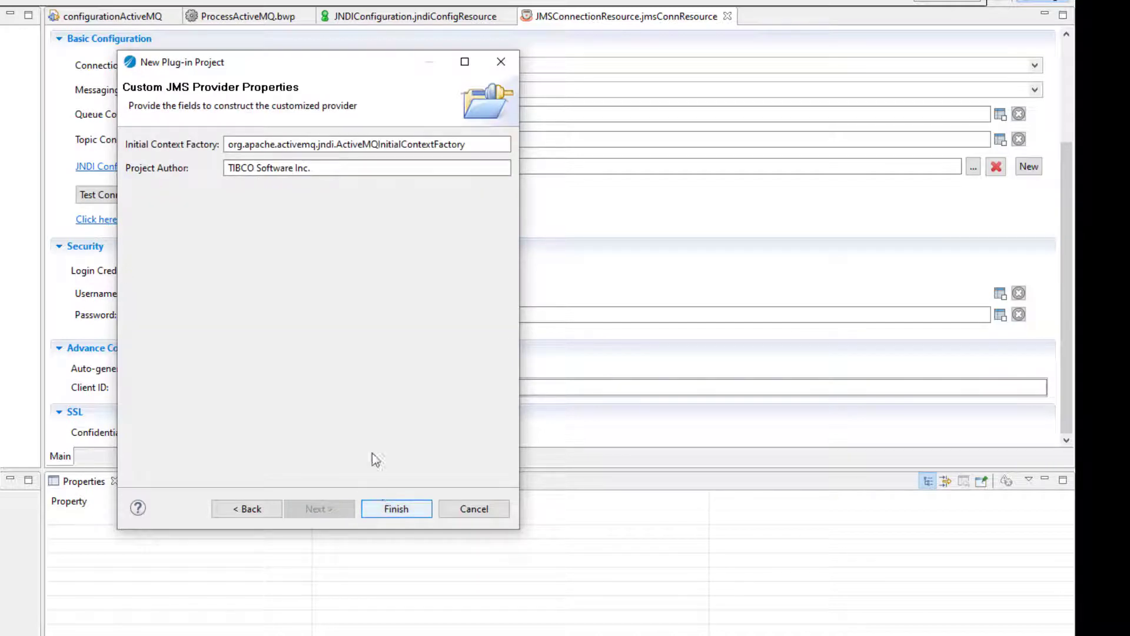
{"action": "left_click_drag", "start_coordinate": [325, 168], "coordinate": [225, 168]}
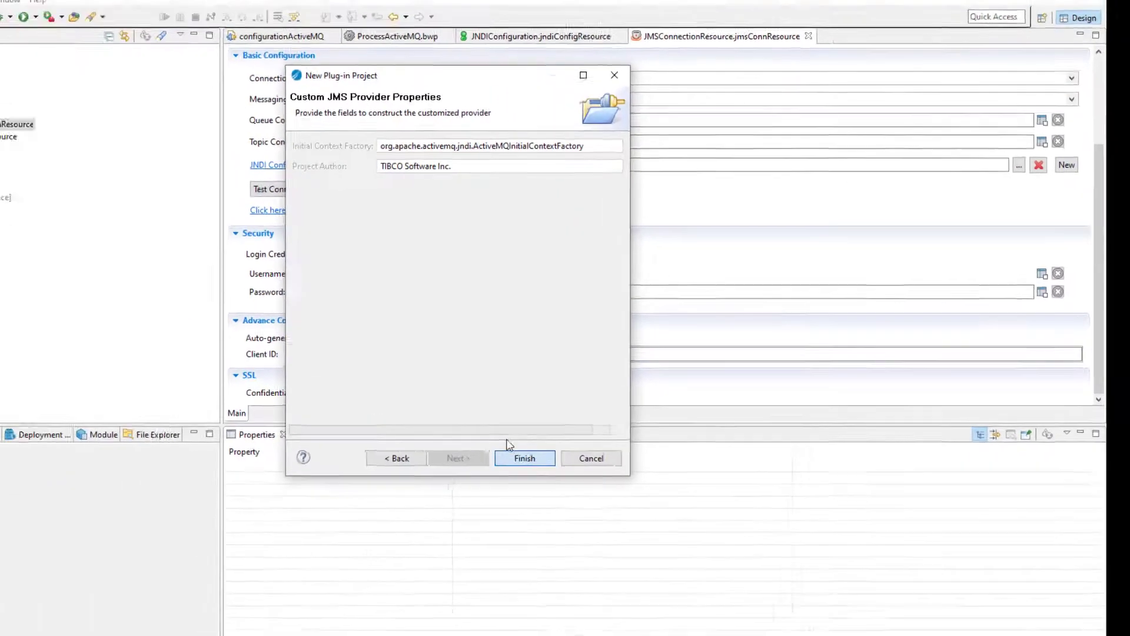
{"action": "left_click", "coordinate": [396, 510]}
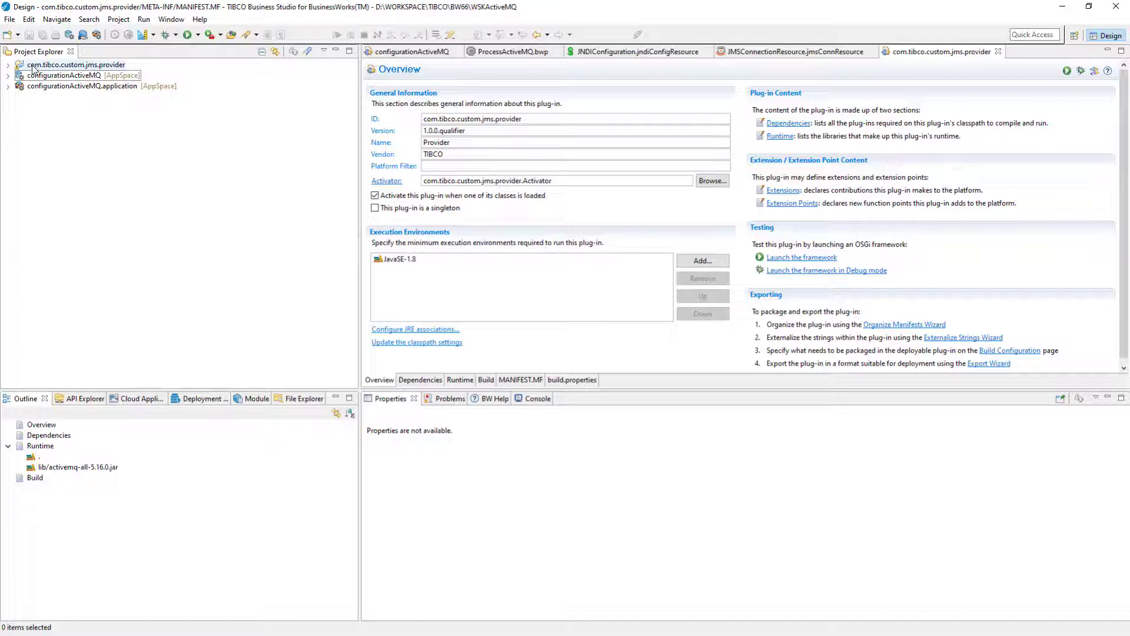
Export com.tibco.custom.jms.provider as a deployable plug-in into Téléchargements\Nouveau dossier
{"action": "right_click", "coordinate": [32, 69]}
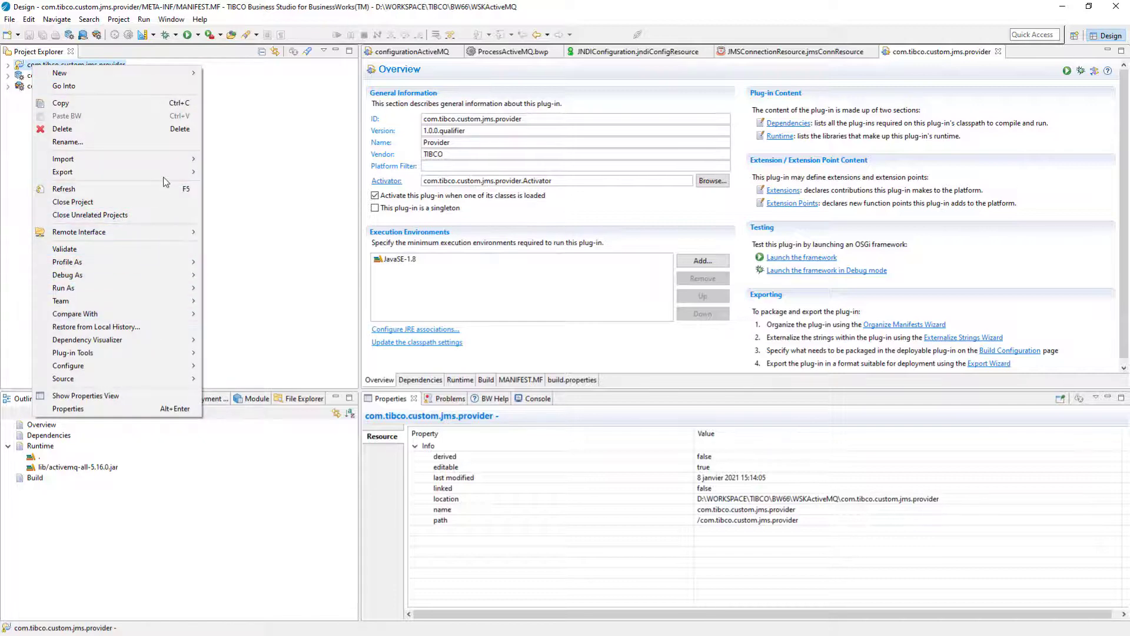
{"action": "mouse_move", "coordinate": [177, 172]}
{"action": "left_click", "coordinate": [238, 194]}
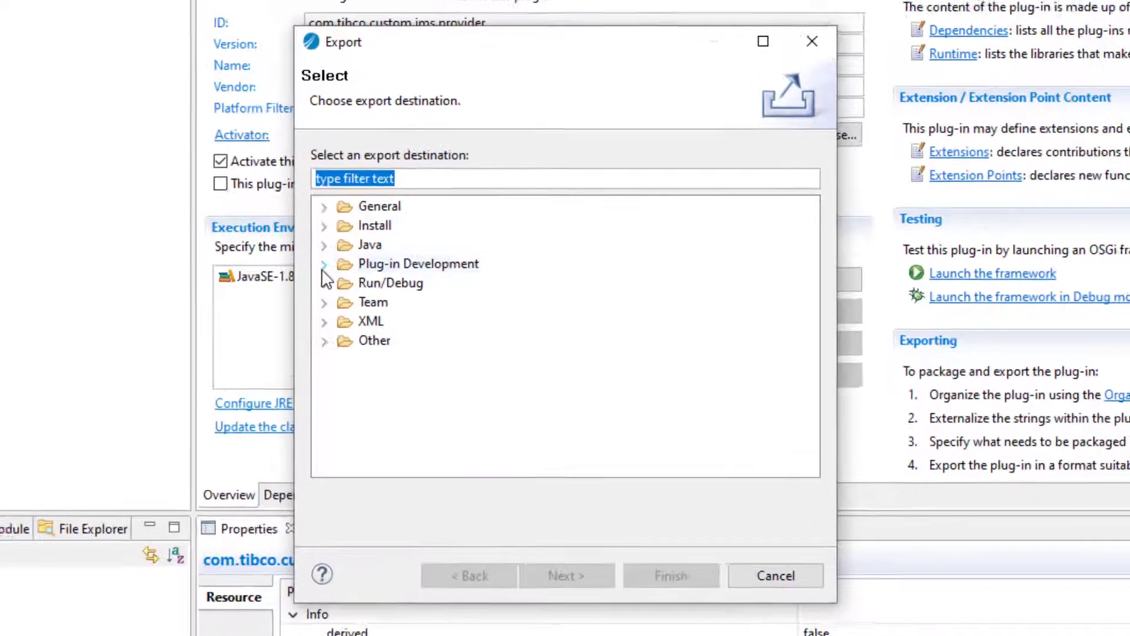
{"action": "left_click", "coordinate": [424, 253]}
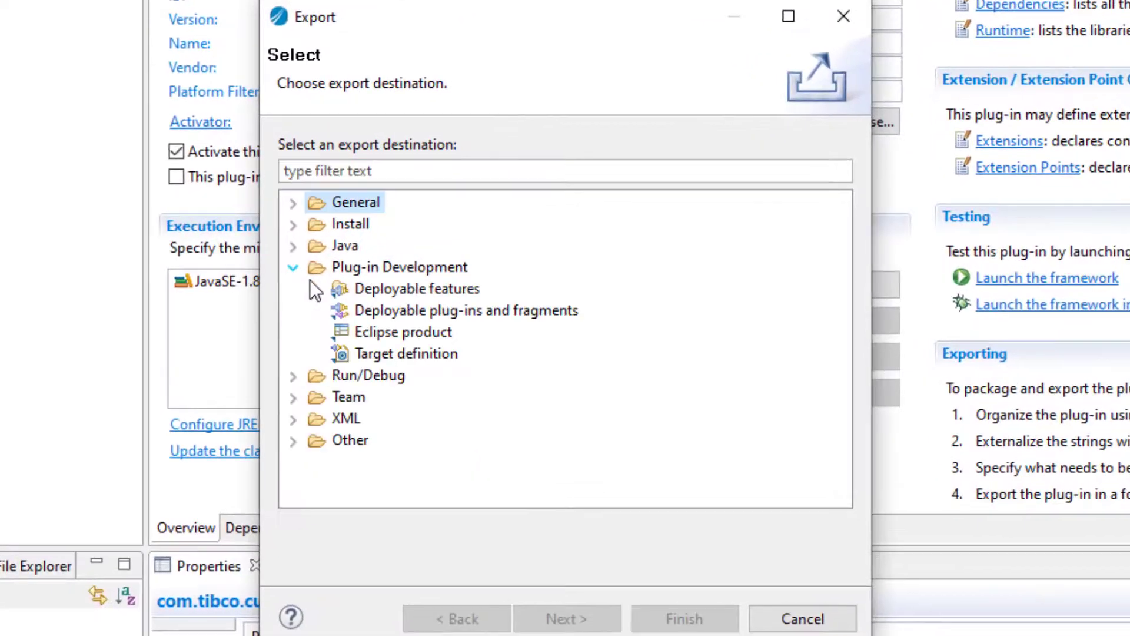
{"action": "left_click", "coordinate": [417, 306]}
{"action": "left_click", "coordinate": [516, 615]}
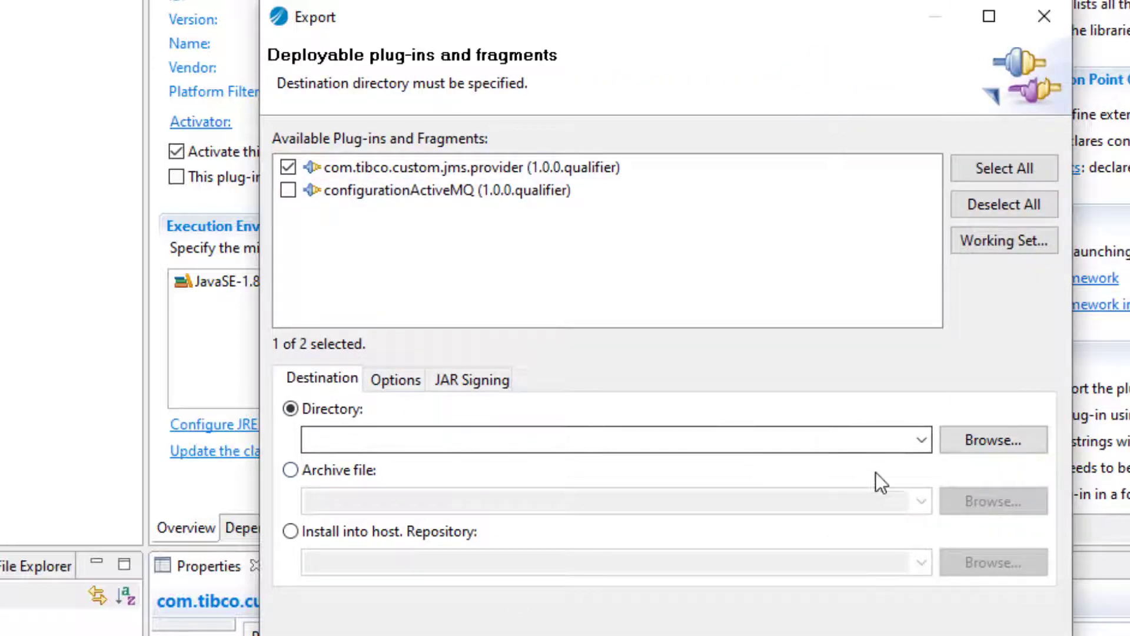
{"action": "left_click", "coordinate": [976, 441]}
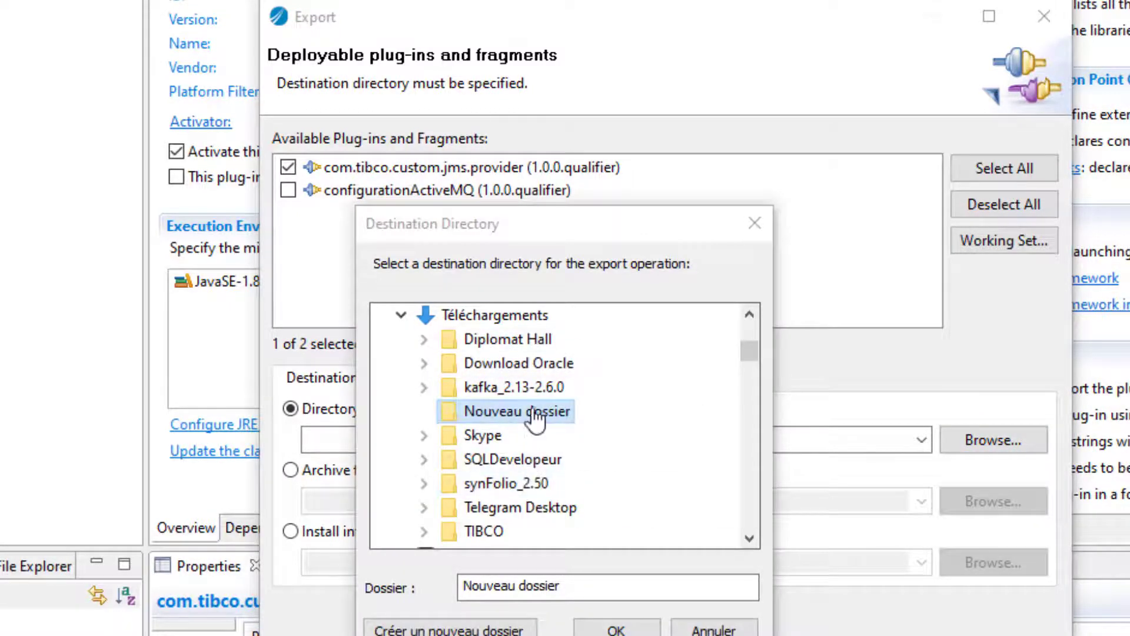
{"action": "left_click", "coordinate": [615, 630]}
{"action": "key", "text": "Return"}
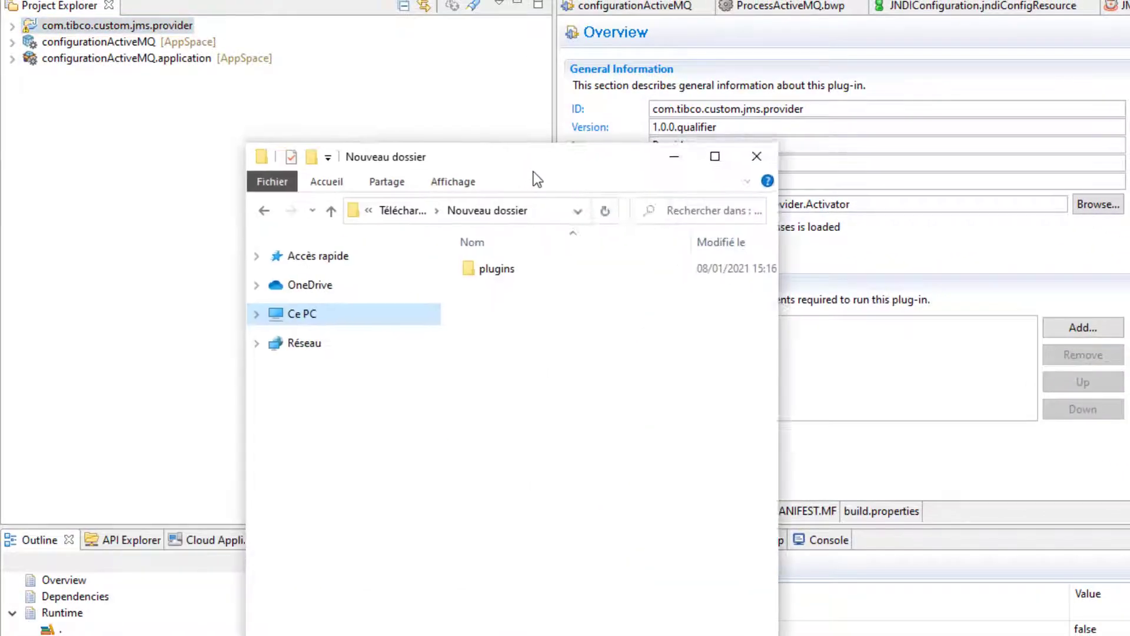
Maximize Nouveau dossier and inspect com.tibco.custom.jms.provider_1.0.0.202101081516.jar in its plugins folder
{"action": "left_click_drag", "start_coordinate": [533, 171], "coordinate": [599, 190]}
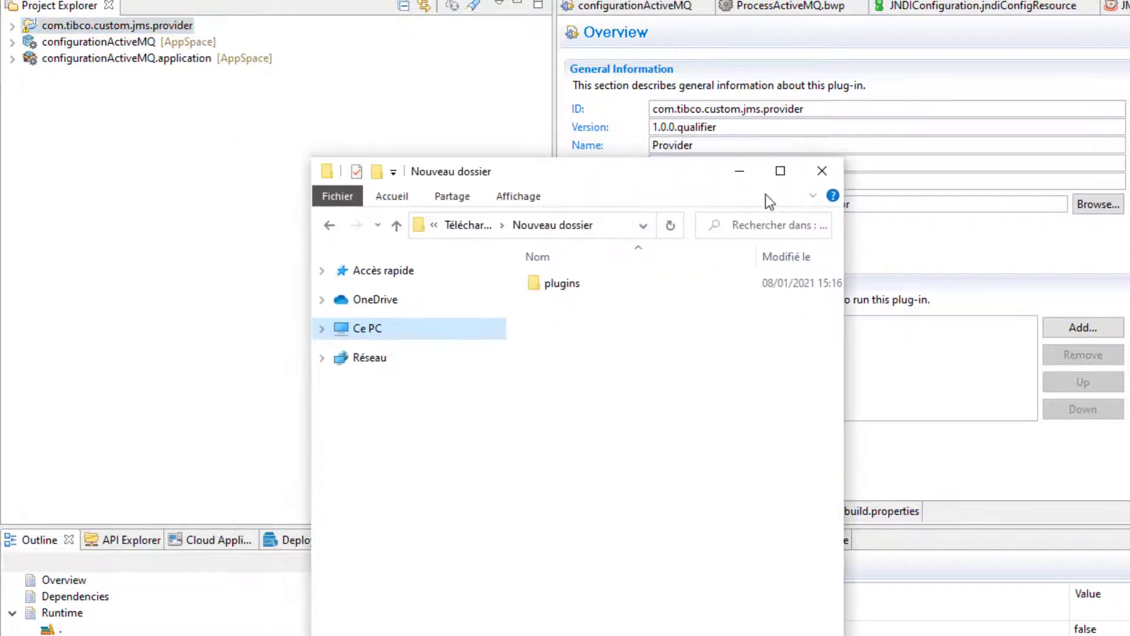
{"action": "left_click", "coordinate": [780, 171]}
{"action": "double_click", "coordinate": [270, 50]}
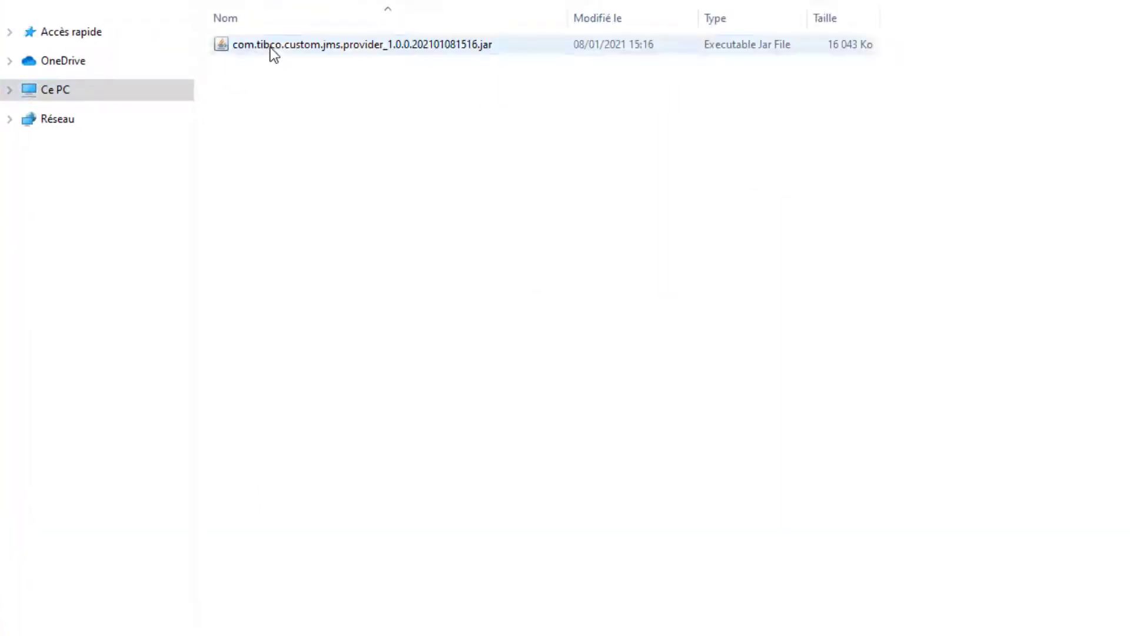
{"action": "left_click", "coordinate": [344, 47]}
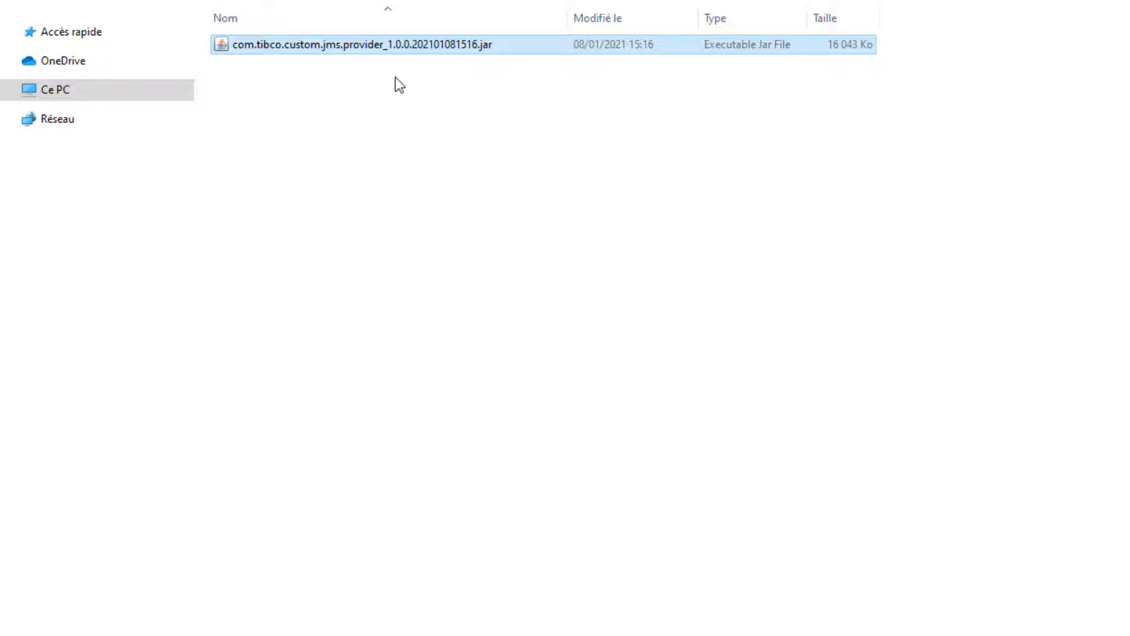
{"action": "left_click", "coordinate": [479, 174]}
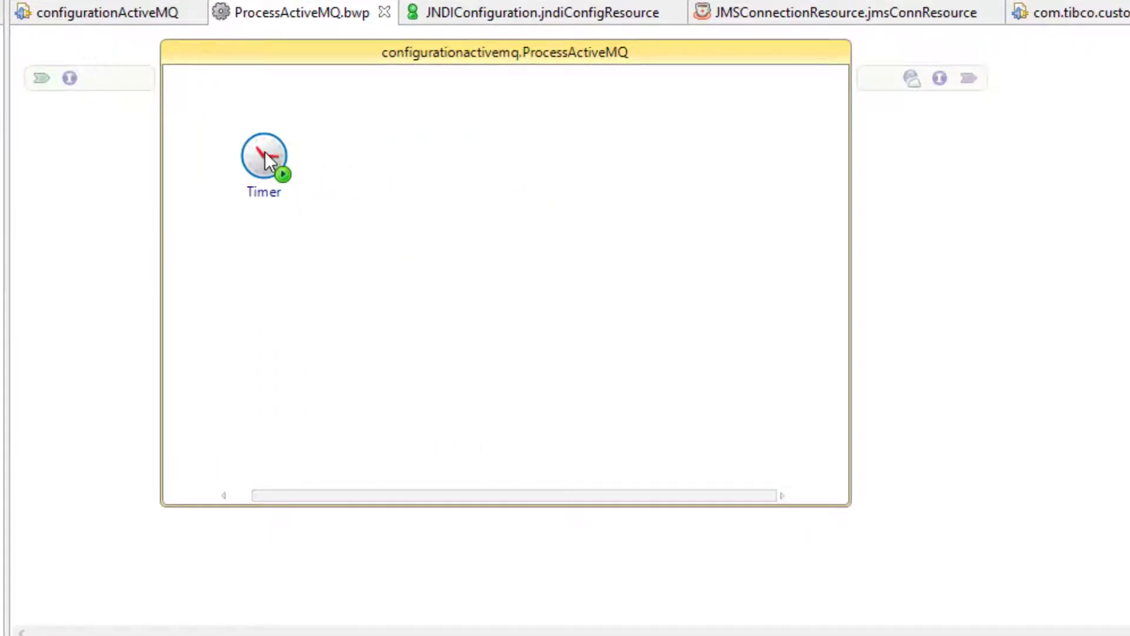
Link a JMS Send Message activity after Timer in ProcessActiveMQ and set its messaging style to Queue
{"action": "left_click_drag", "start_coordinate": [267, 159], "coordinate": [244, 221]}
{"action": "left_click_drag", "start_coordinate": [327, 284], "coordinate": [605, 228]}
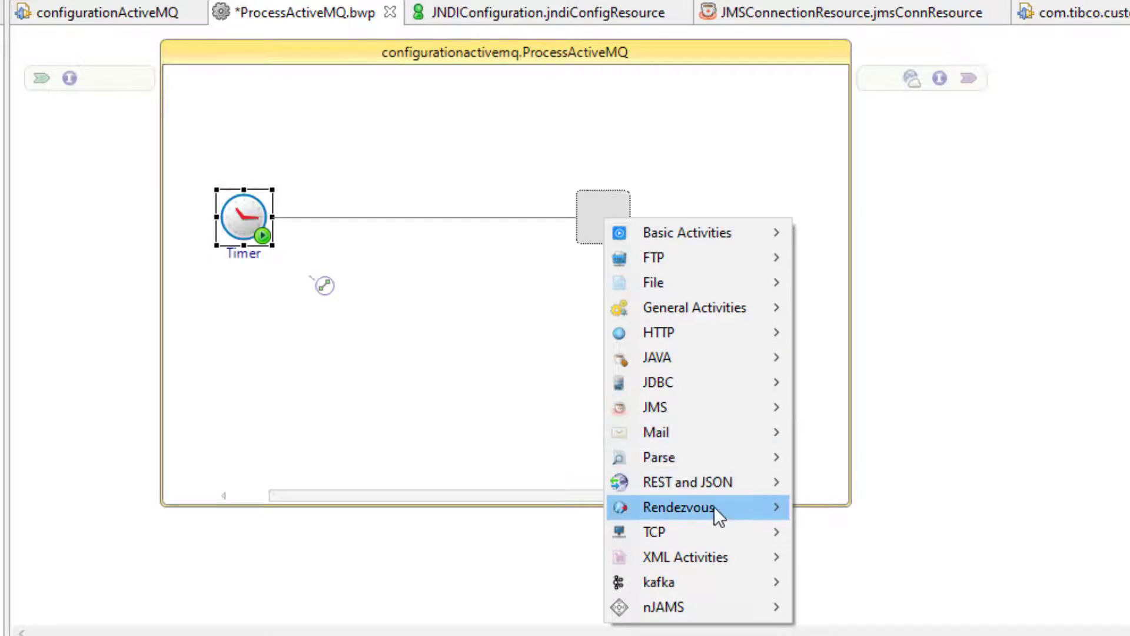
{"action": "mouse_move", "coordinate": [729, 401]}
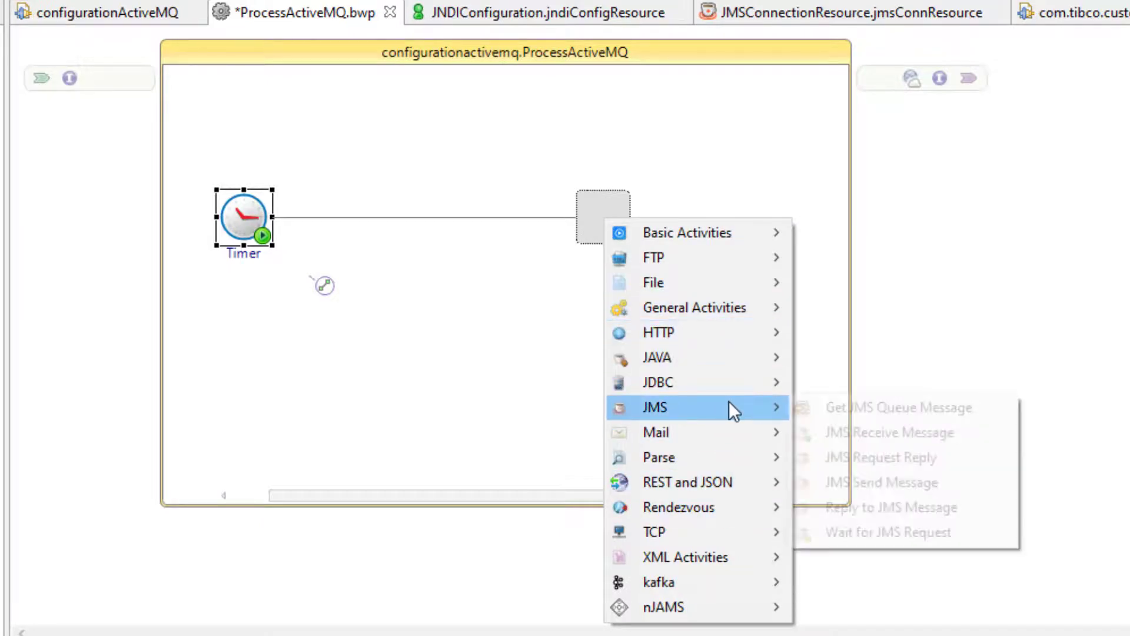
{"action": "left_click", "coordinate": [872, 482]}
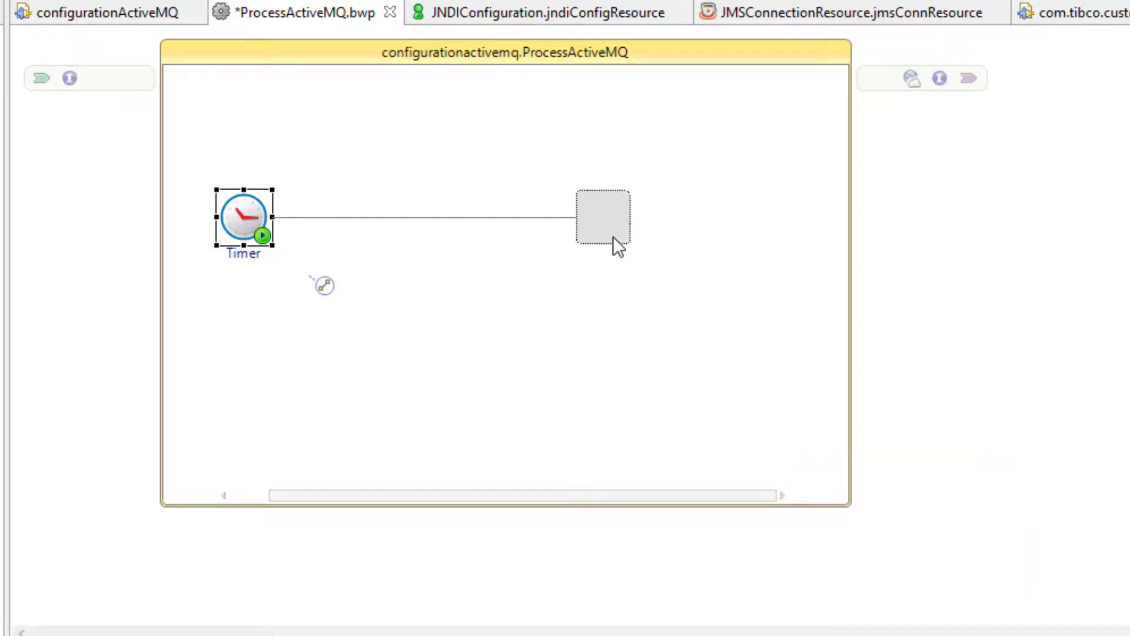
{"action": "left_click", "coordinate": [602, 220]}
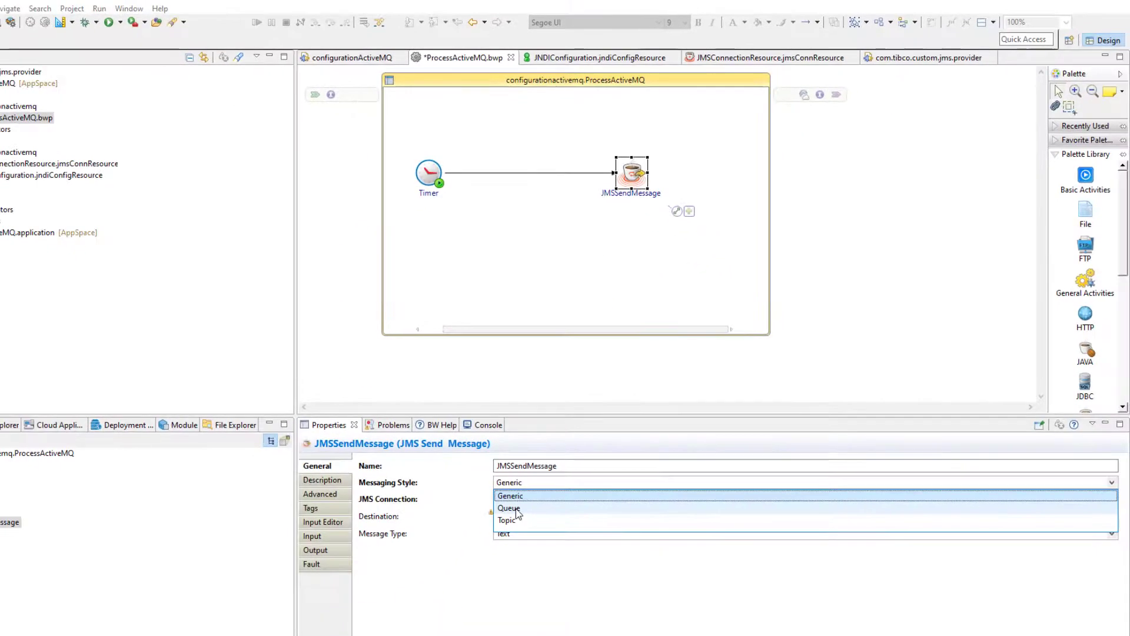
{"action": "left_click", "coordinate": [582, 507]}
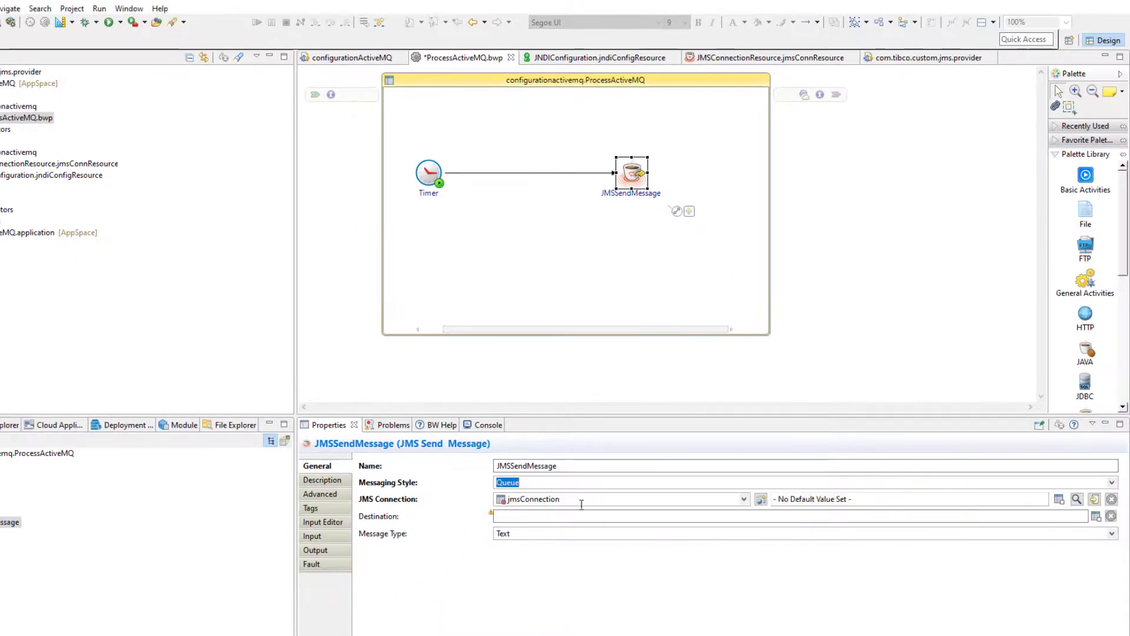
Assign the configurationactivemq JMS connection resource to the activity and fill in the destination
{"action": "left_click", "coordinate": [1077, 498]}
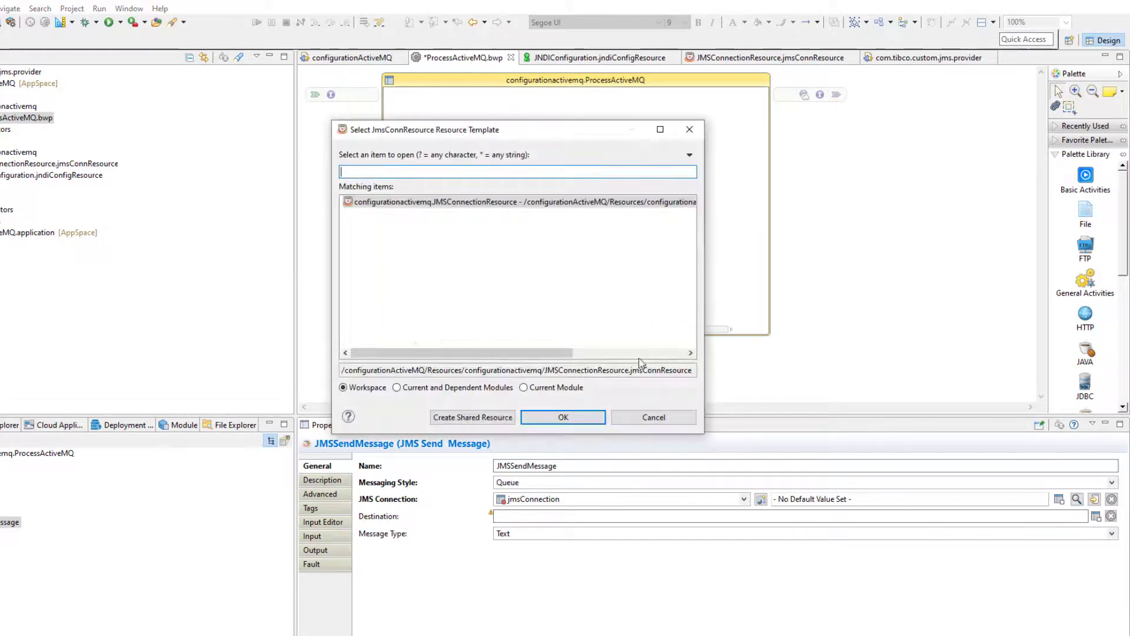
{"action": "left_click", "coordinate": [563, 417]}
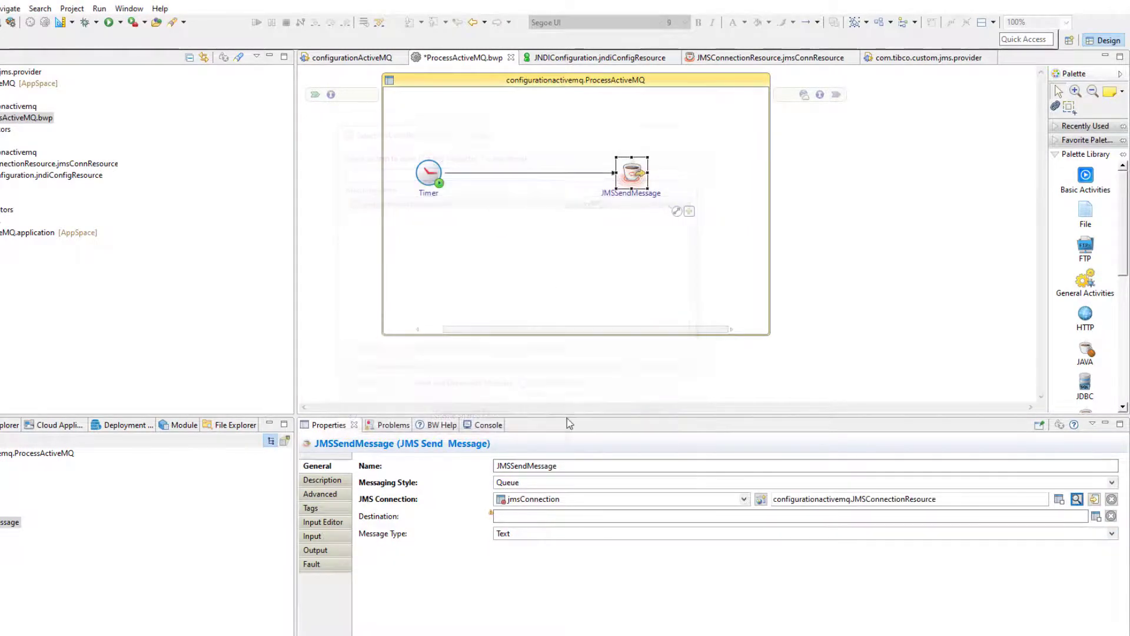
{"action": "left_click", "coordinate": [580, 512]}
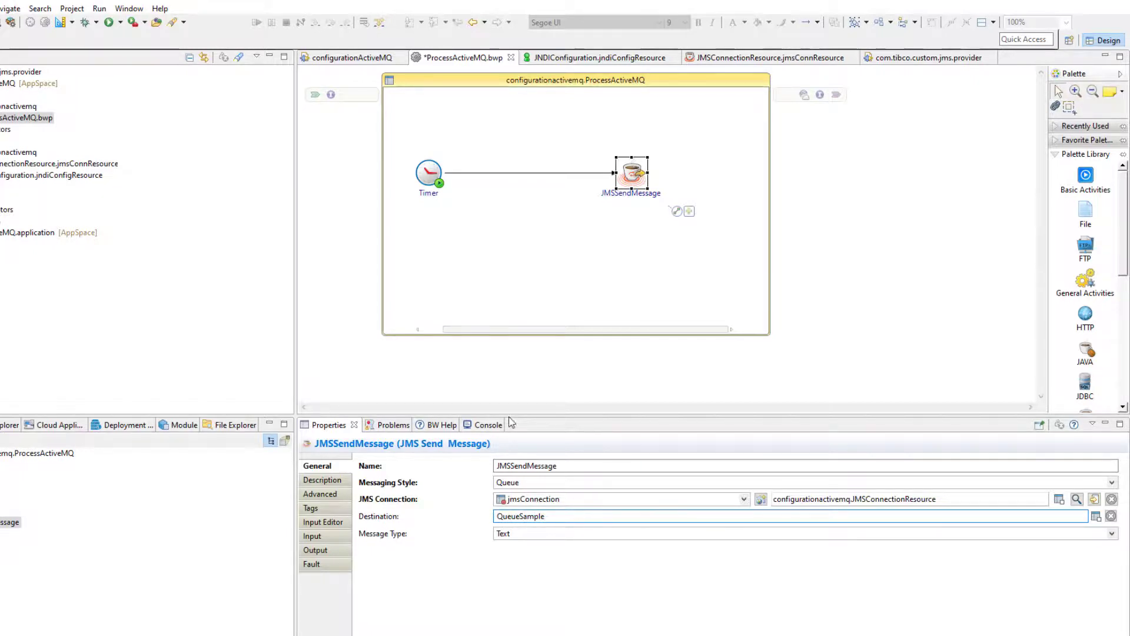
Map the Body input to current-dateTime() from Date/Time Functions and save ProcessActiveMQ.bwp
{"action": "left_click", "coordinate": [324, 537]}
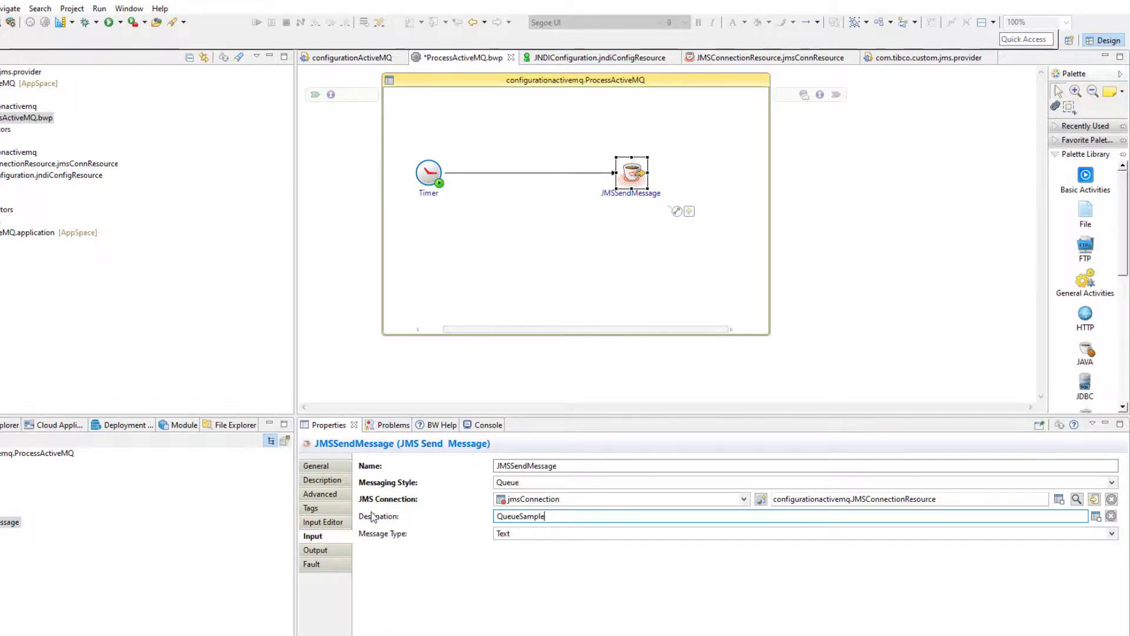
{"action": "left_click_drag", "start_coordinate": [712, 416], "coordinate": [677, 252]}
{"action": "left_click", "coordinate": [671, 482]}
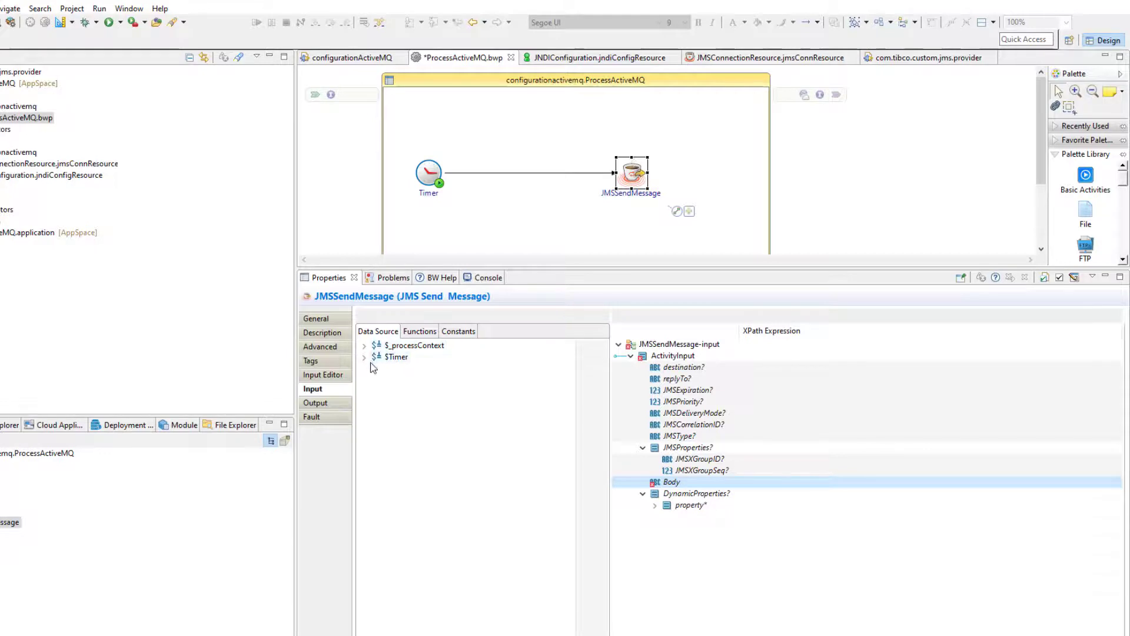
{"action": "left_click", "coordinate": [417, 334]}
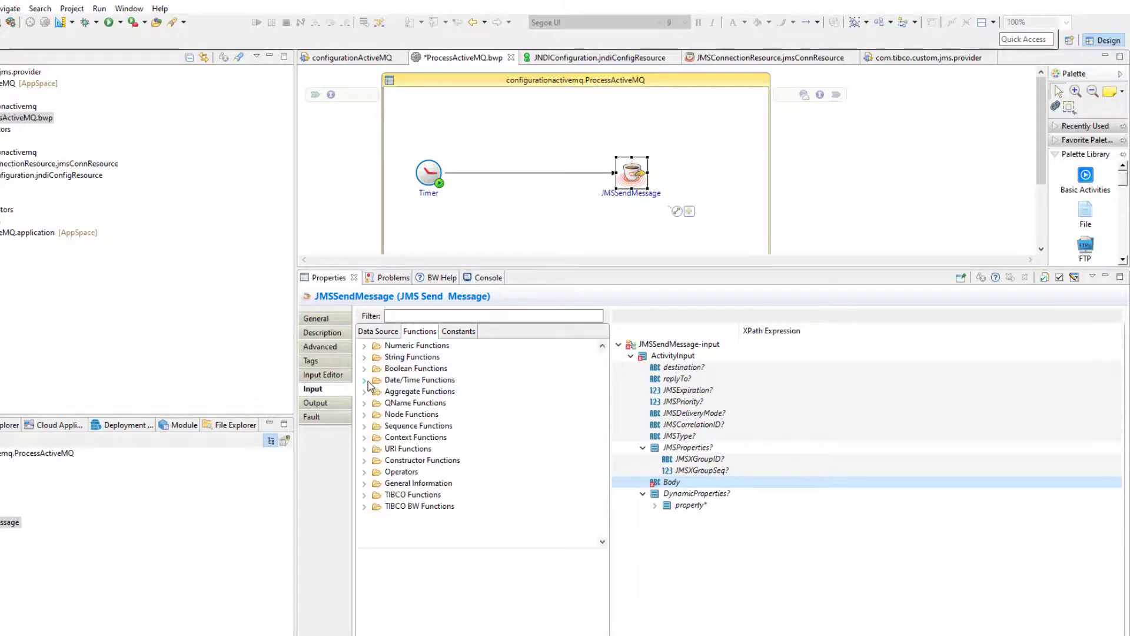
{"action": "double_click", "coordinate": [390, 380]}
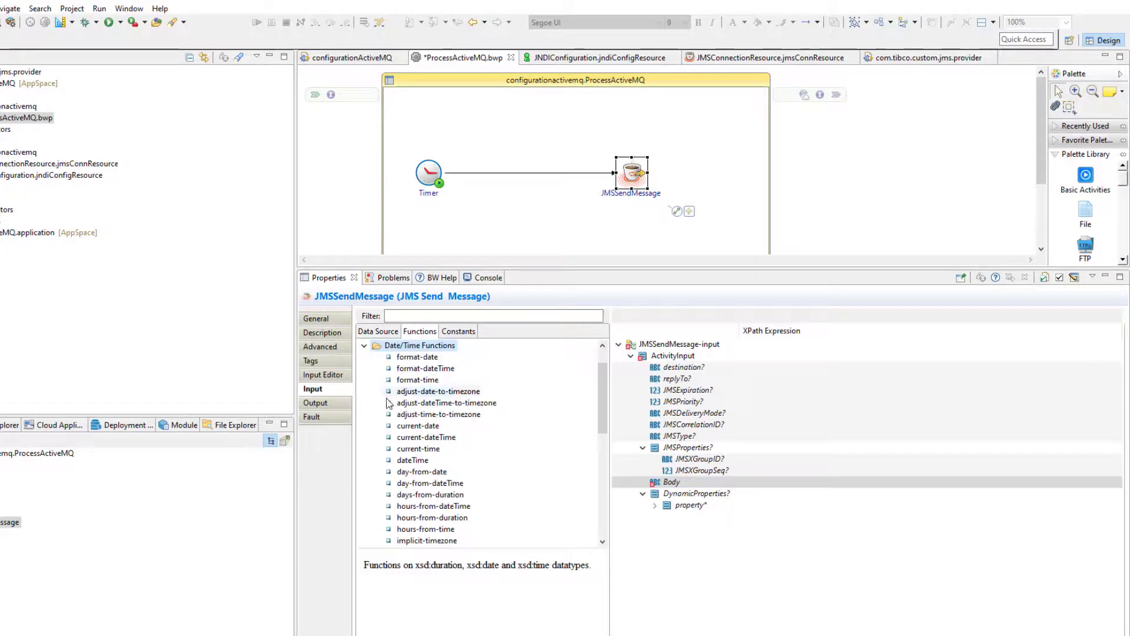
{"action": "double_click", "coordinate": [374, 346]}
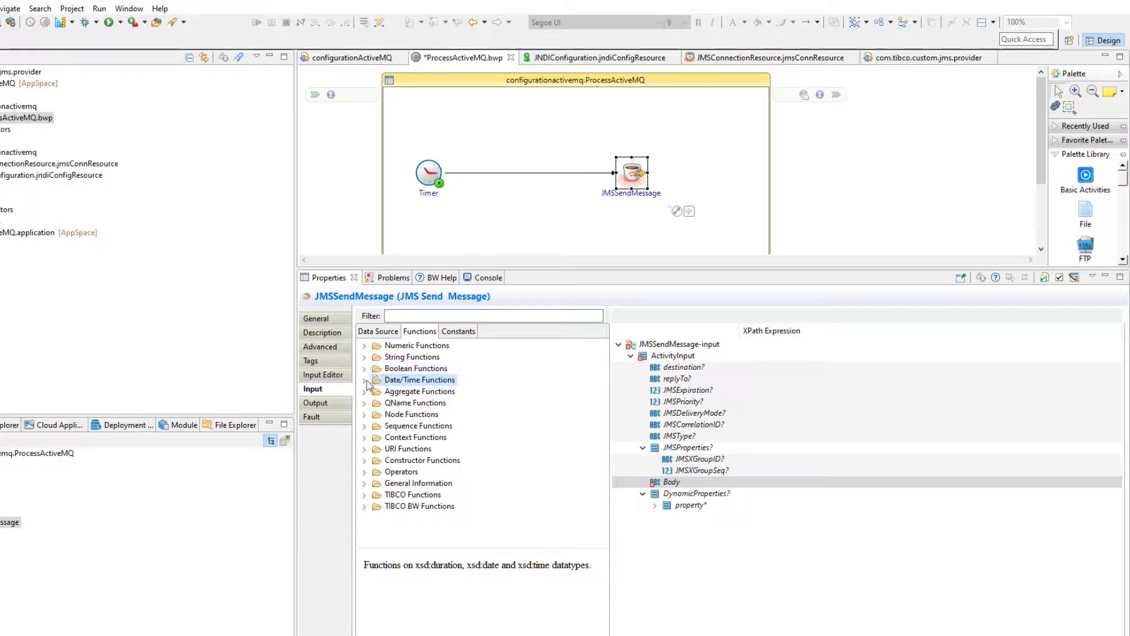
{"action": "left_click", "coordinate": [366, 381]}
{"action": "scroll", "coordinate": [423, 412], "scroll_direction": "down", "scroll_amount": 1}
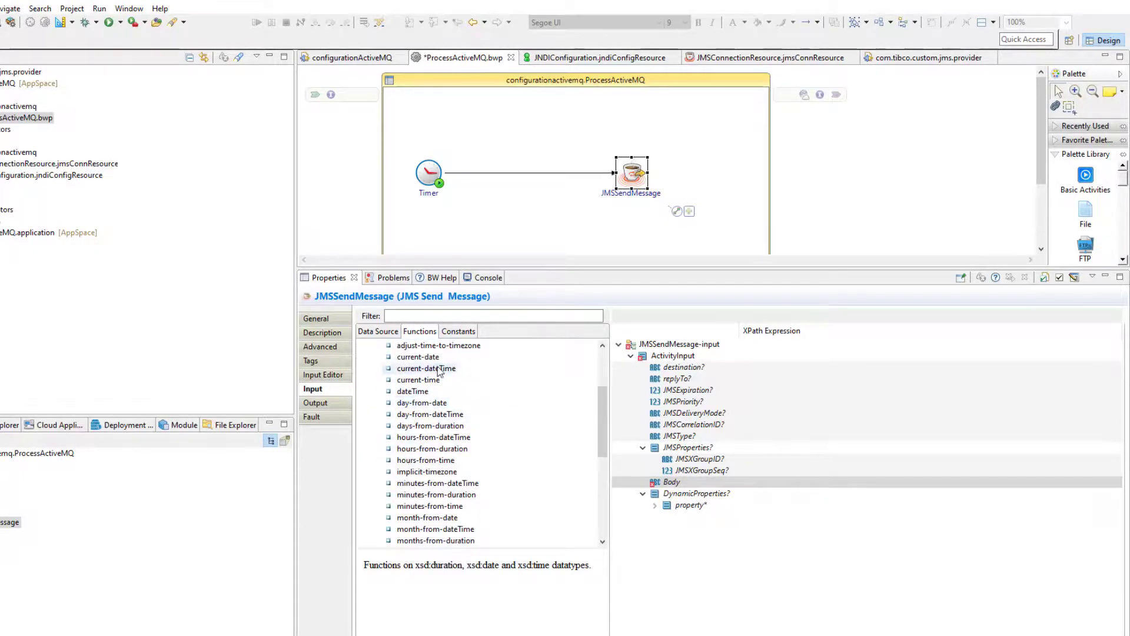
{"action": "left_click_drag", "start_coordinate": [438, 370], "coordinate": [690, 483]}
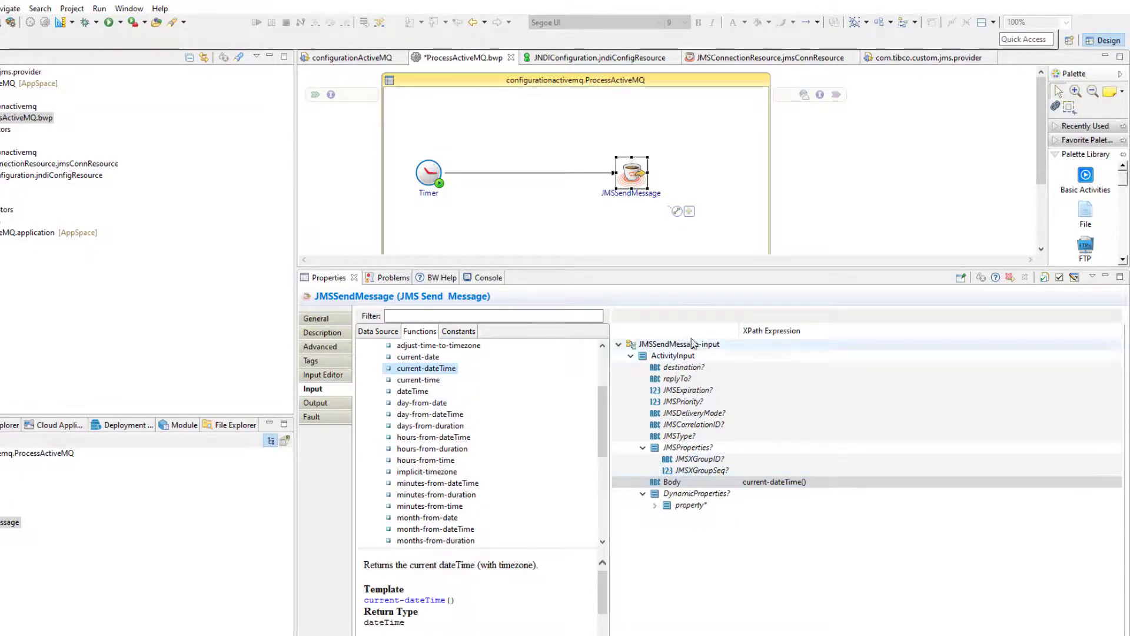
{"action": "key", "text": "ctrl+s"}
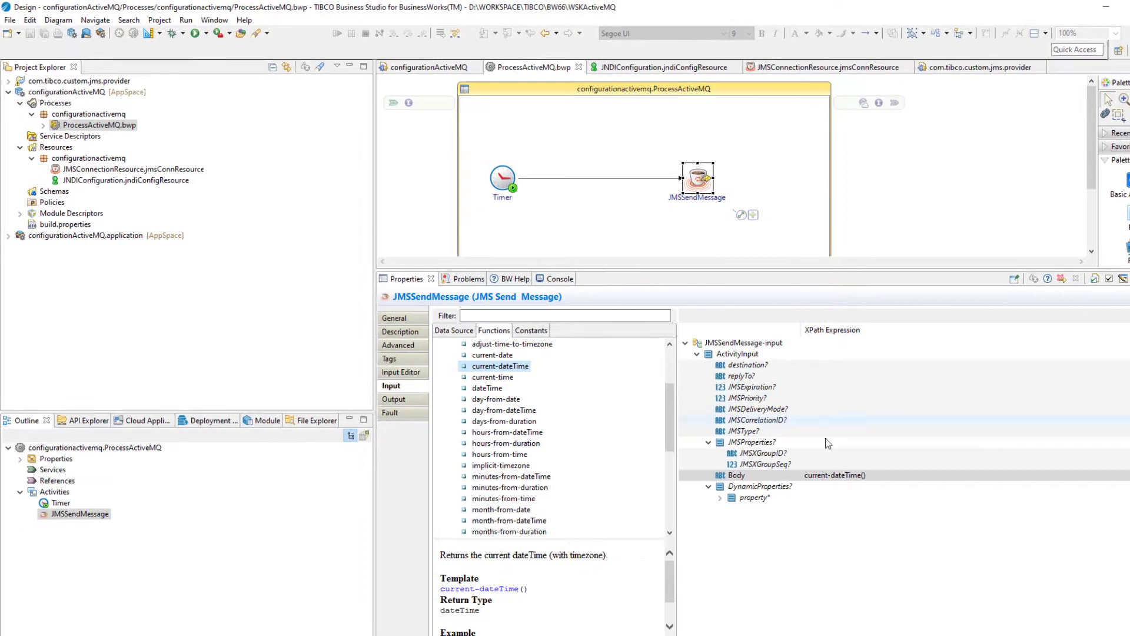
Close all open editors and dismiss the Run Configurations dialog without running
{"action": "right_click", "coordinate": [509, 66]}
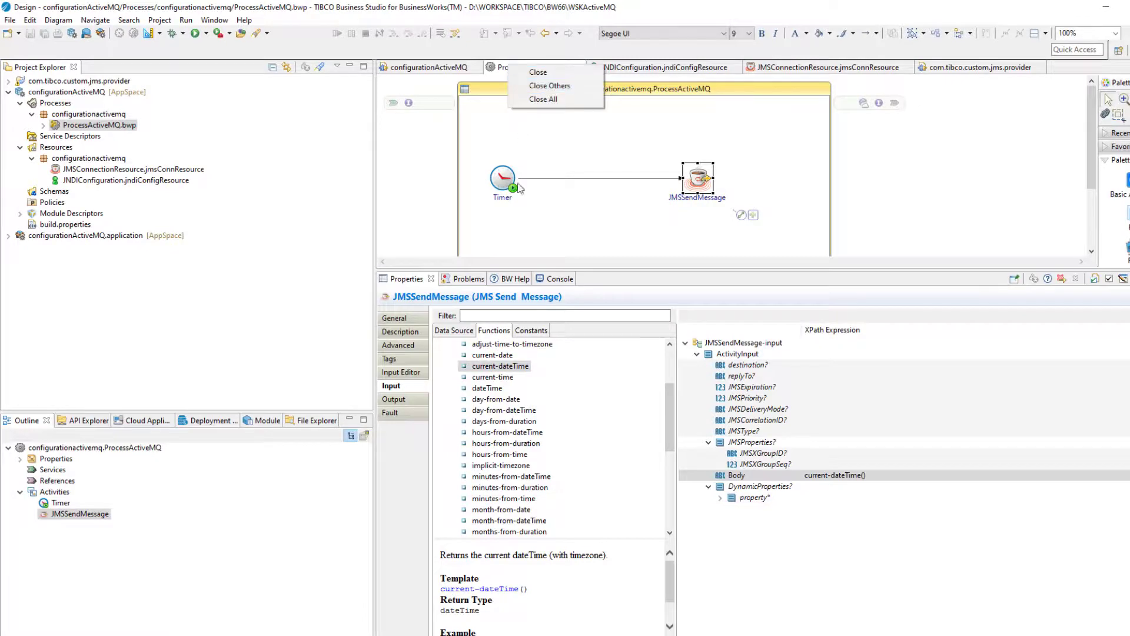
{"action": "left_click", "coordinate": [543, 98]}
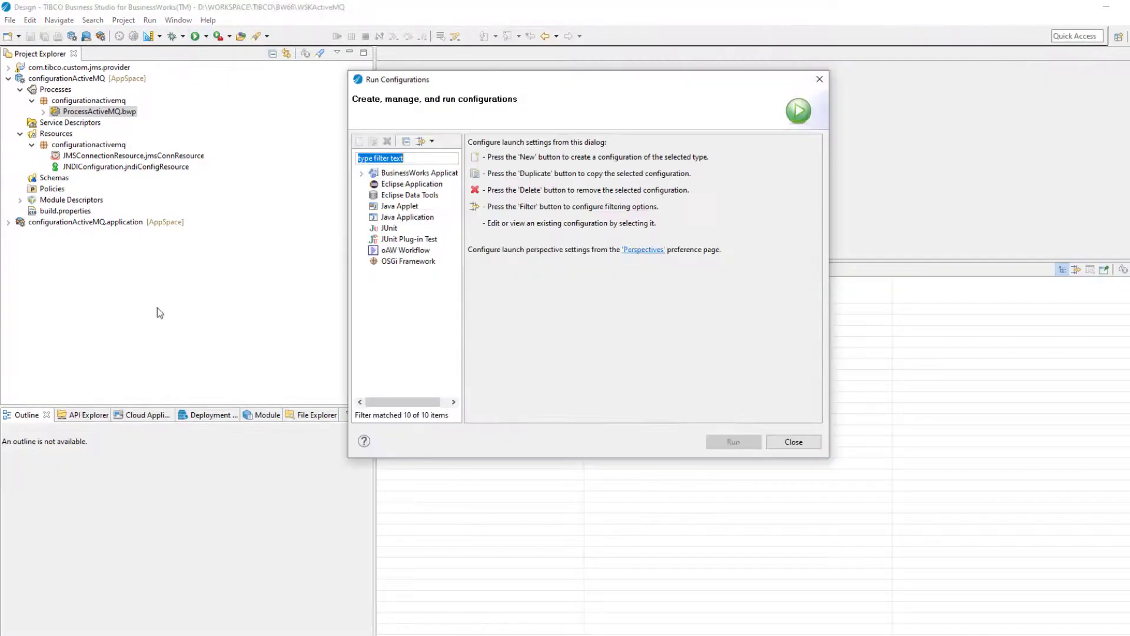
{"action": "left_click", "coordinate": [361, 174]}
{"action": "left_click", "coordinate": [407, 183]}
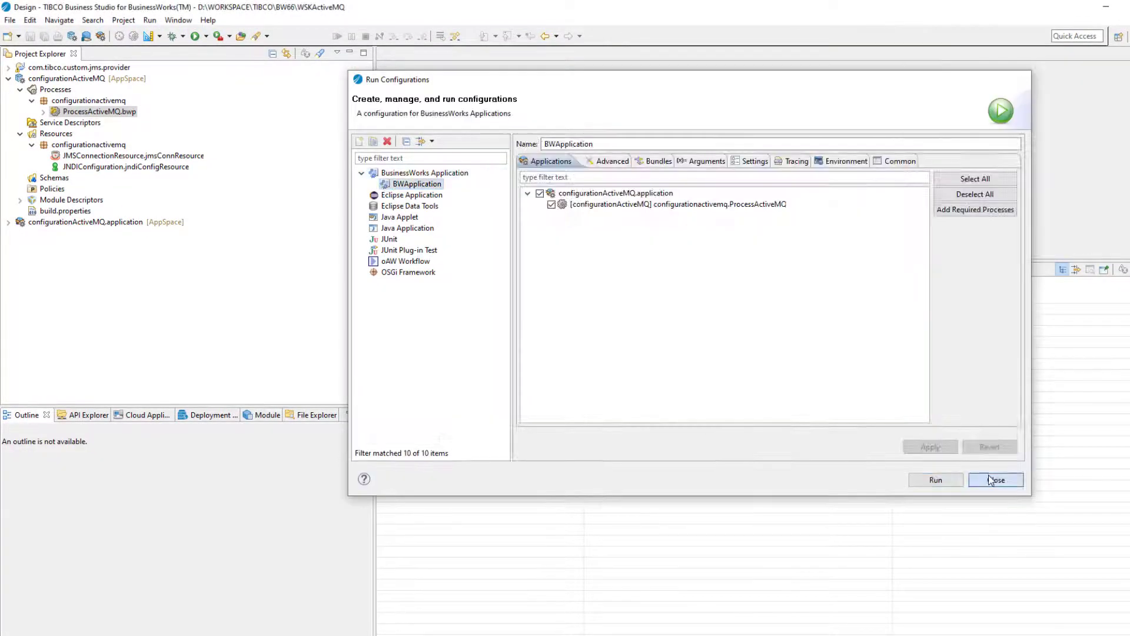
{"action": "left_click", "coordinate": [991, 479]}
Debug the BWApplication configuration and confirm the application-started message in the console
{"action": "left_click", "coordinate": [183, 36]}
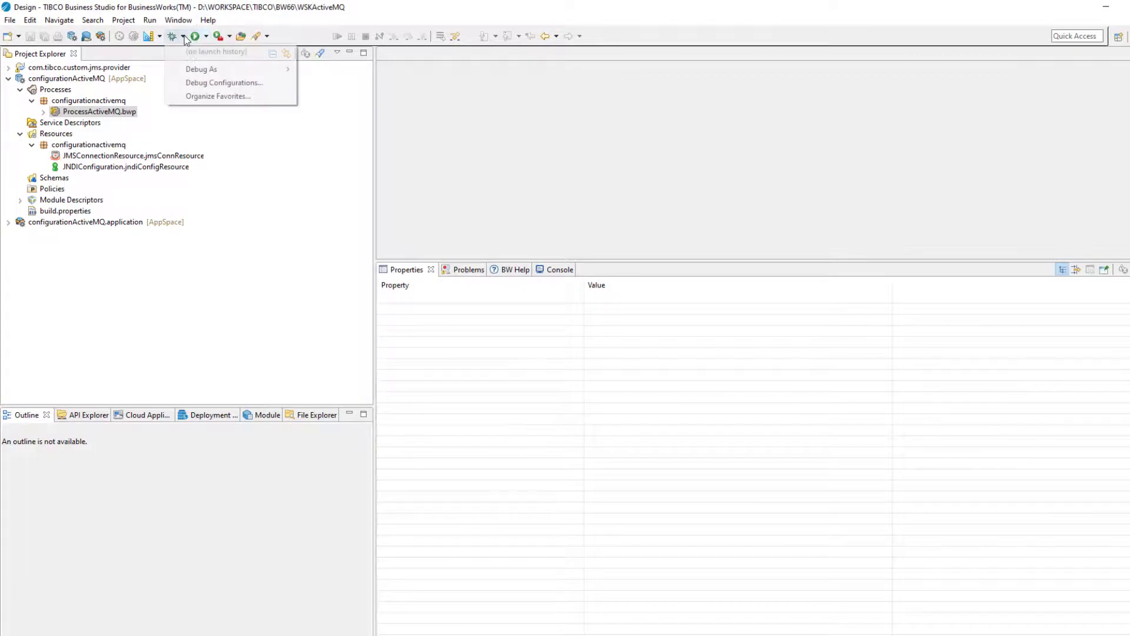
{"action": "left_click", "coordinate": [205, 83]}
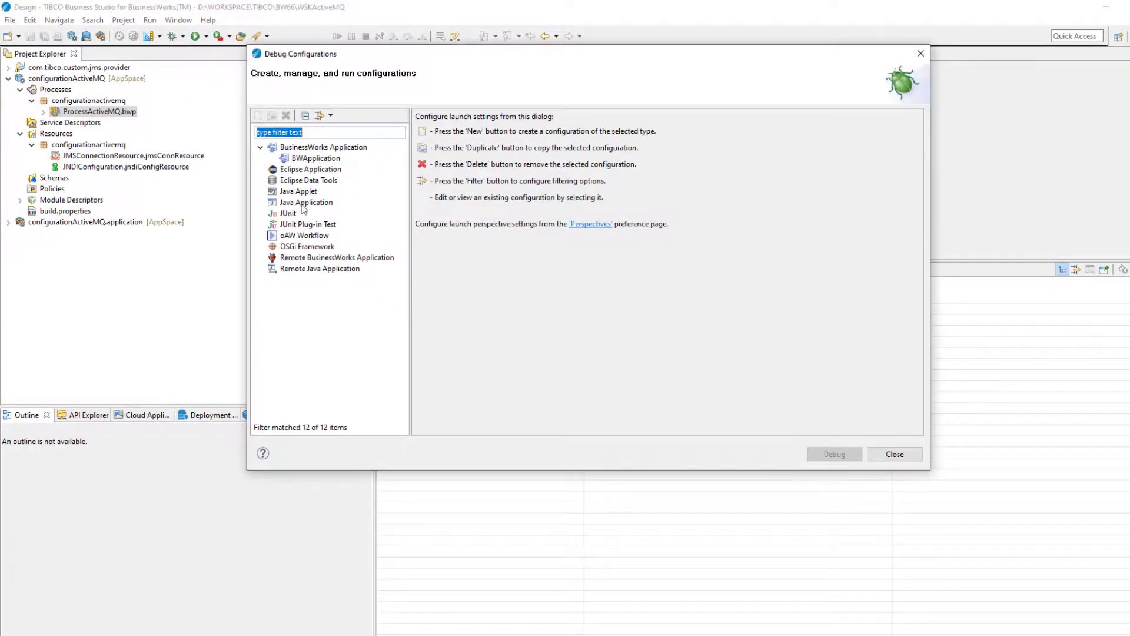
{"action": "left_click", "coordinate": [317, 158]}
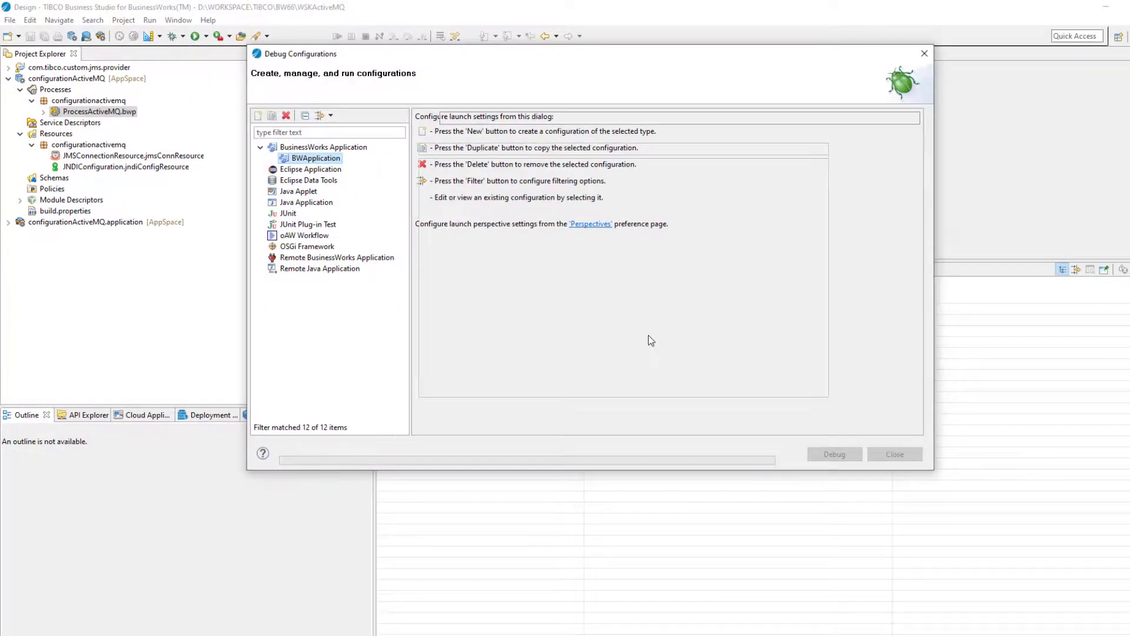
{"action": "left_click", "coordinate": [841, 456]}
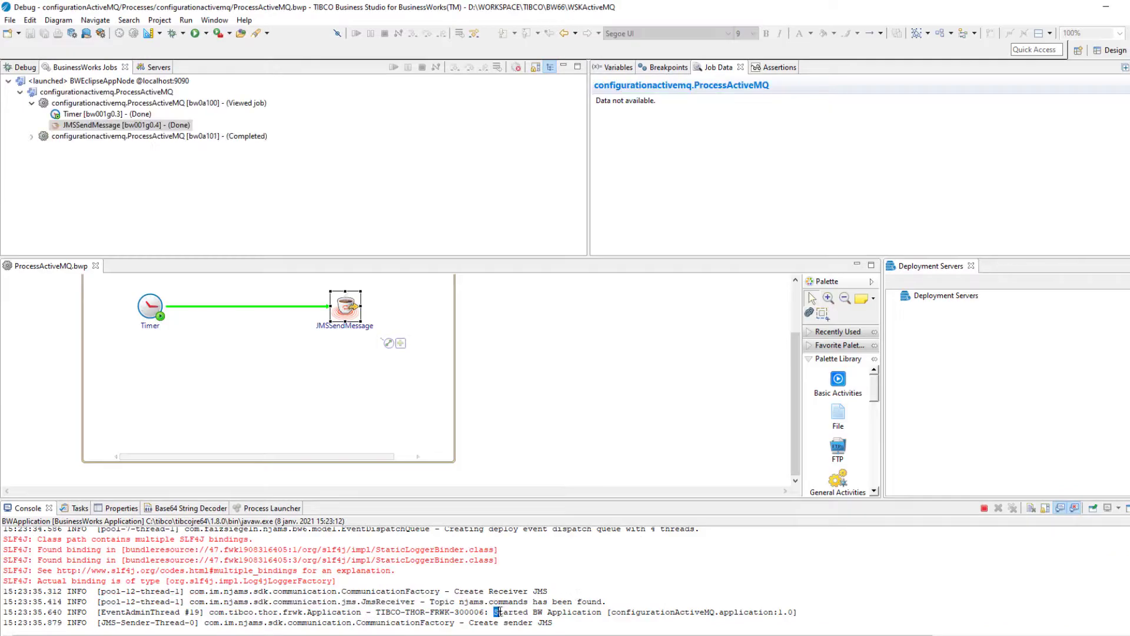
{"action": "left_click_drag", "start_coordinate": [494, 612], "coordinate": [789, 613]}
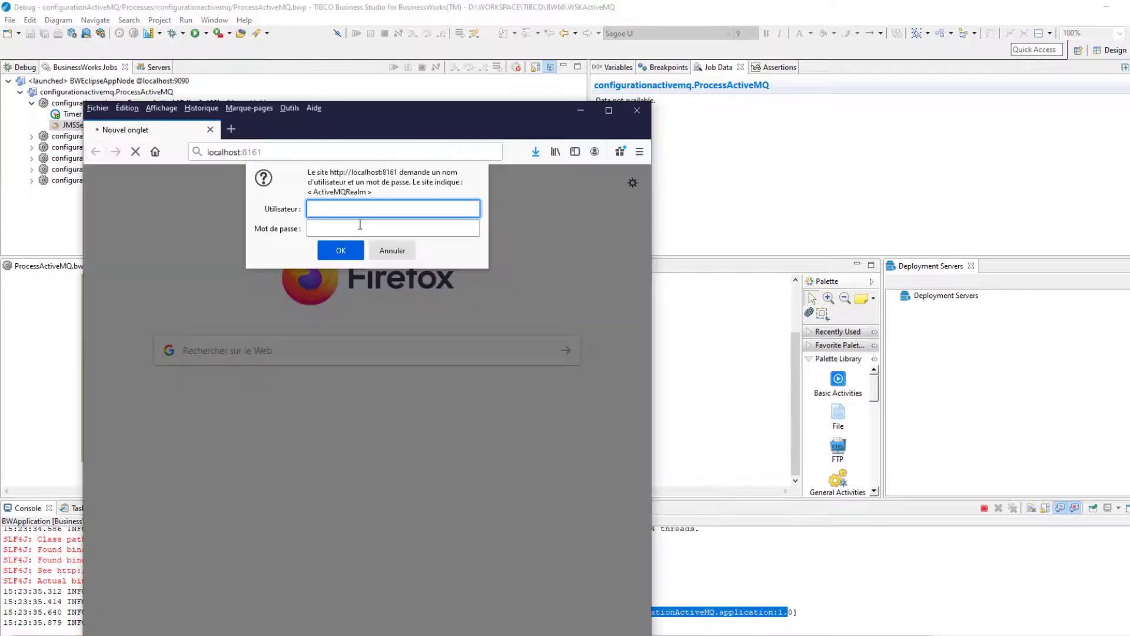
Log in to the ActiveMQ Web Console with the administrator username and password
{"action": "type", "text": "admin"}
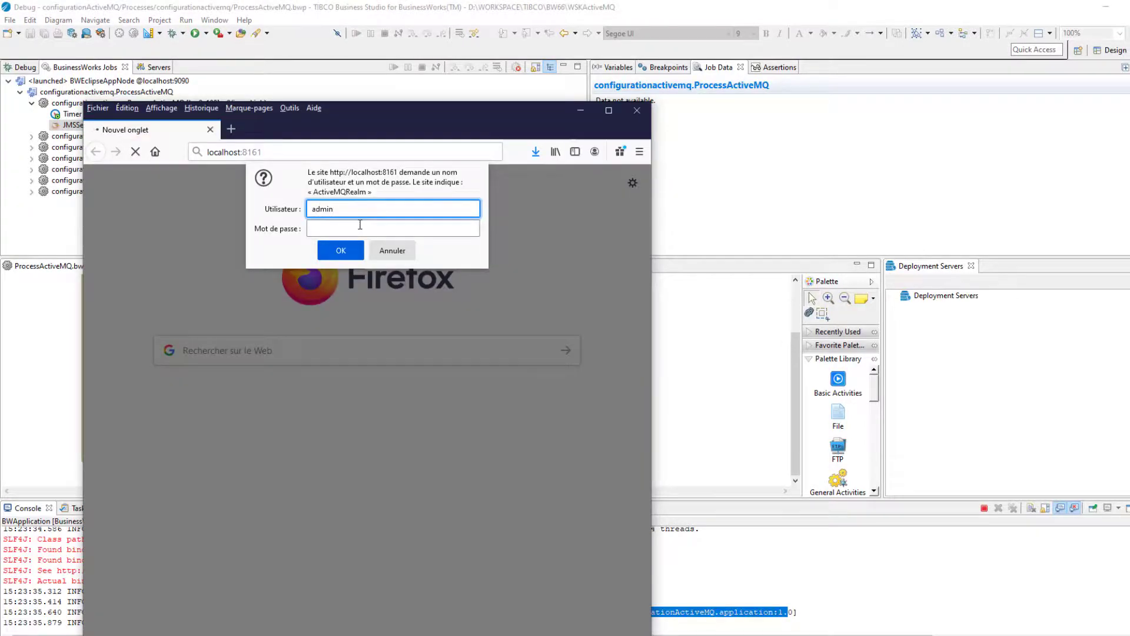
{"action": "left_click", "coordinate": [360, 225]}
{"action": "type", "text": "admin"}
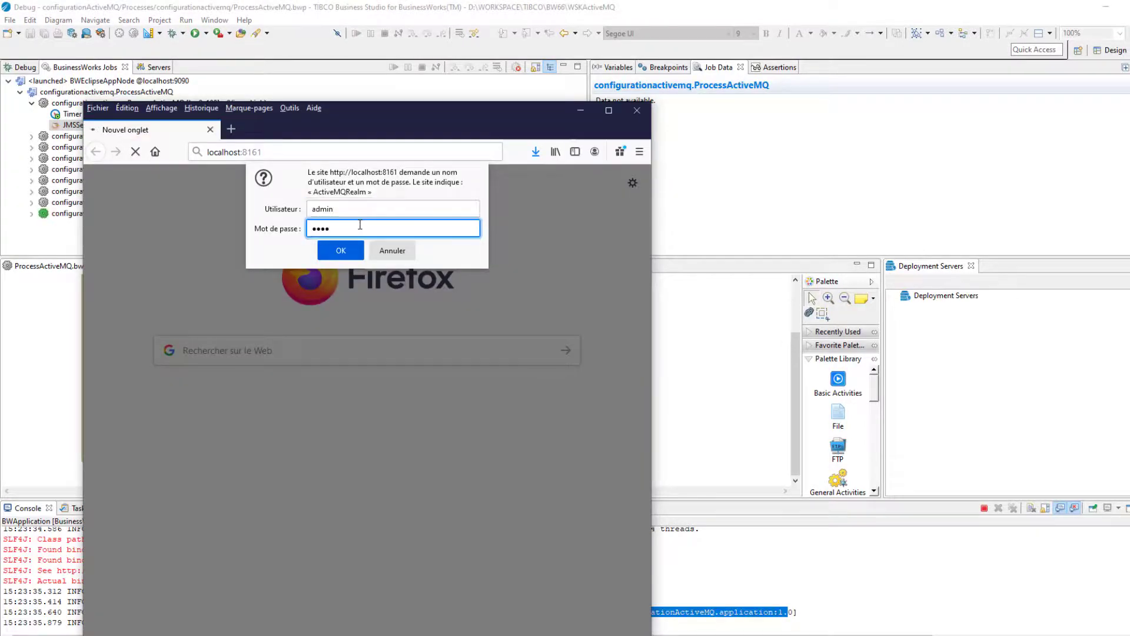
{"action": "left_click", "coordinate": [348, 254]}
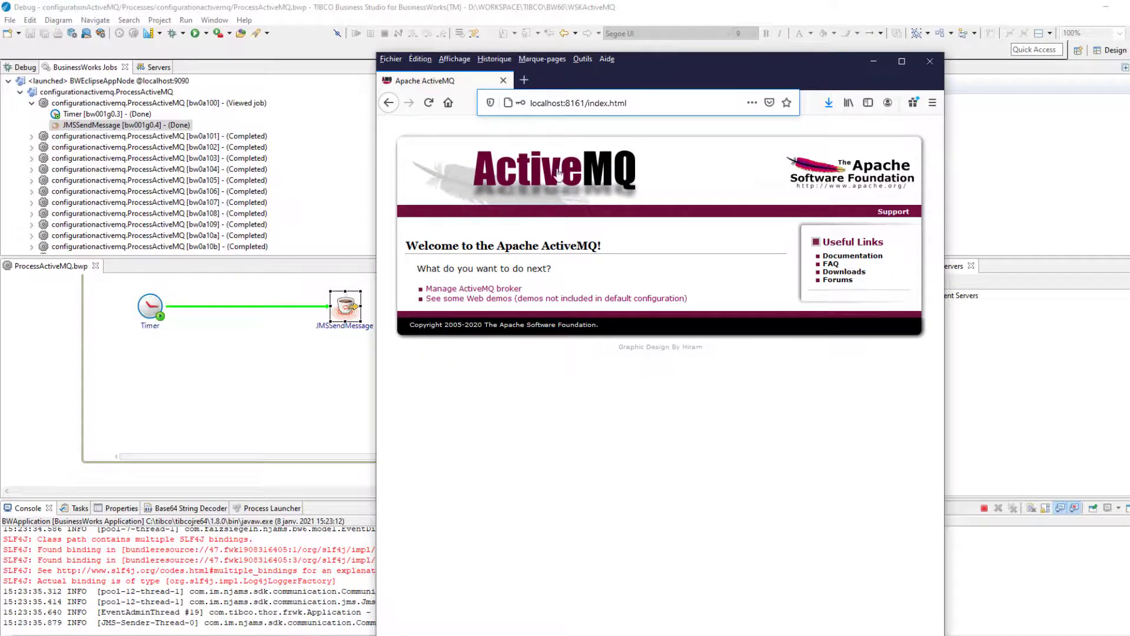
Check QueueSample's 20 pending messages in the broker's Queues list, then minimize Firefox
{"action": "left_click", "coordinate": [516, 289]}
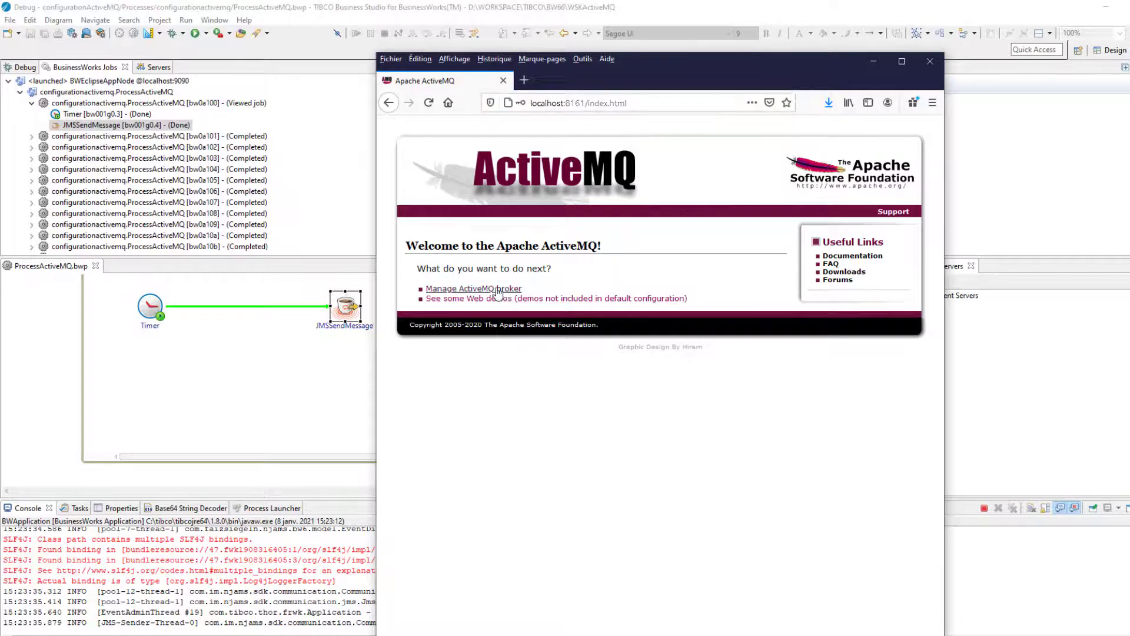
{"action": "left_click", "coordinate": [901, 61]}
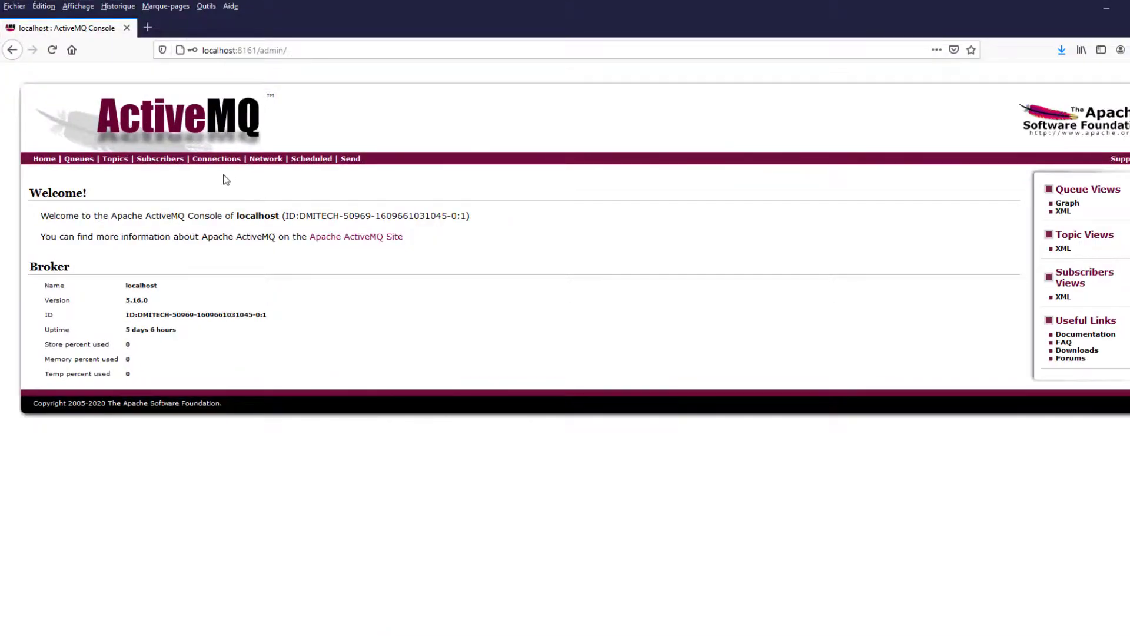
{"action": "left_click", "coordinate": [96, 162]}
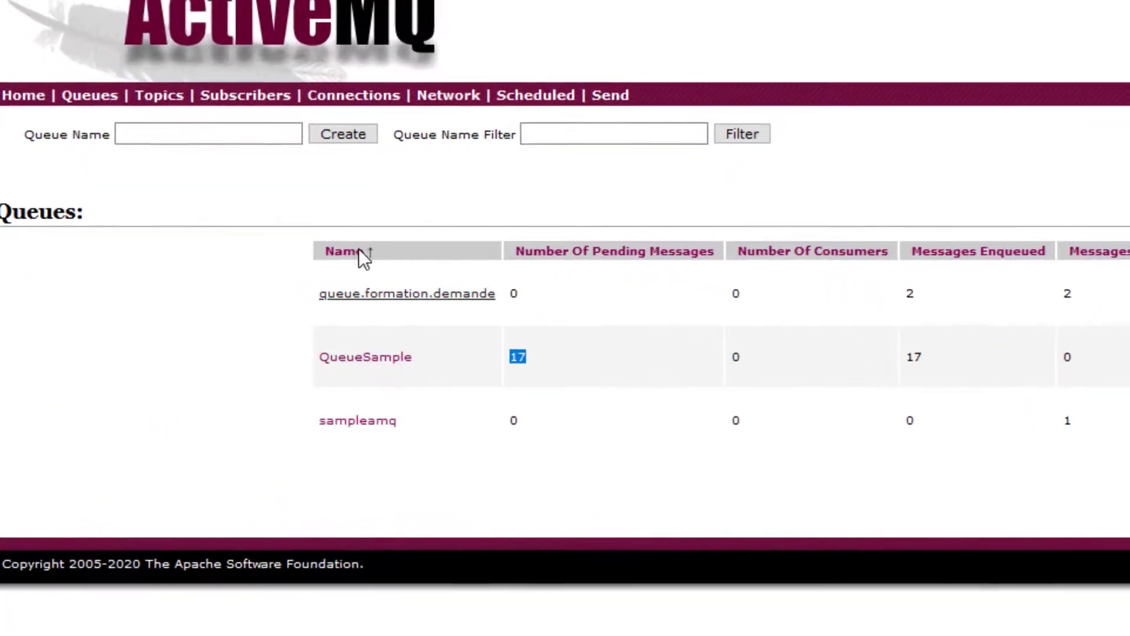
{"action": "left_click", "coordinate": [93, 99]}
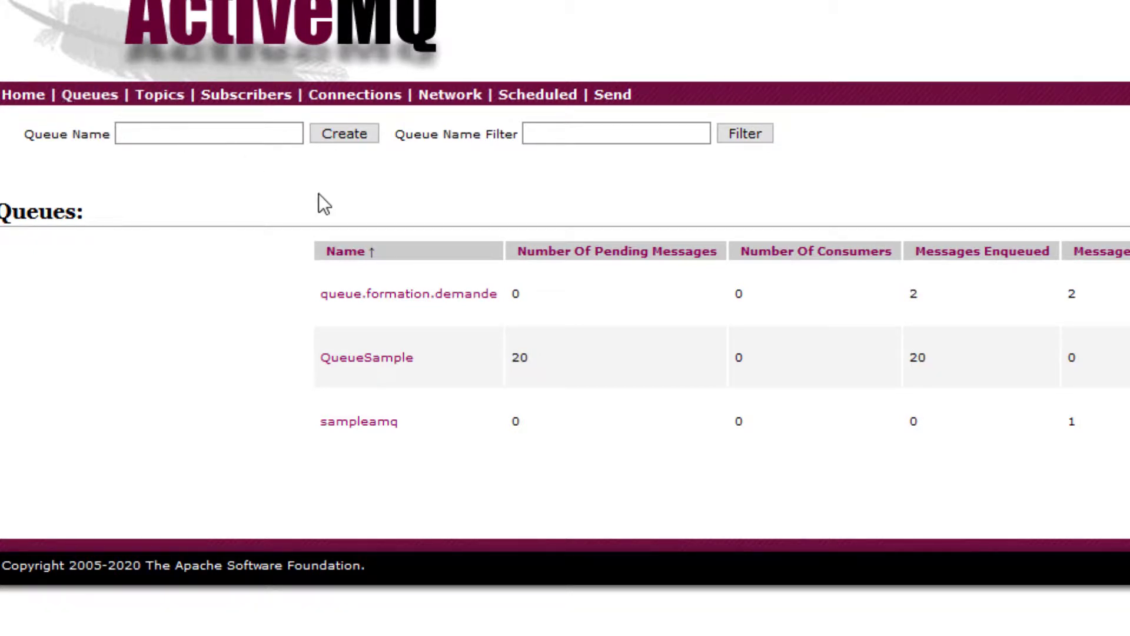
{"action": "left_click_drag", "start_coordinate": [533, 357], "coordinate": [477, 353]}
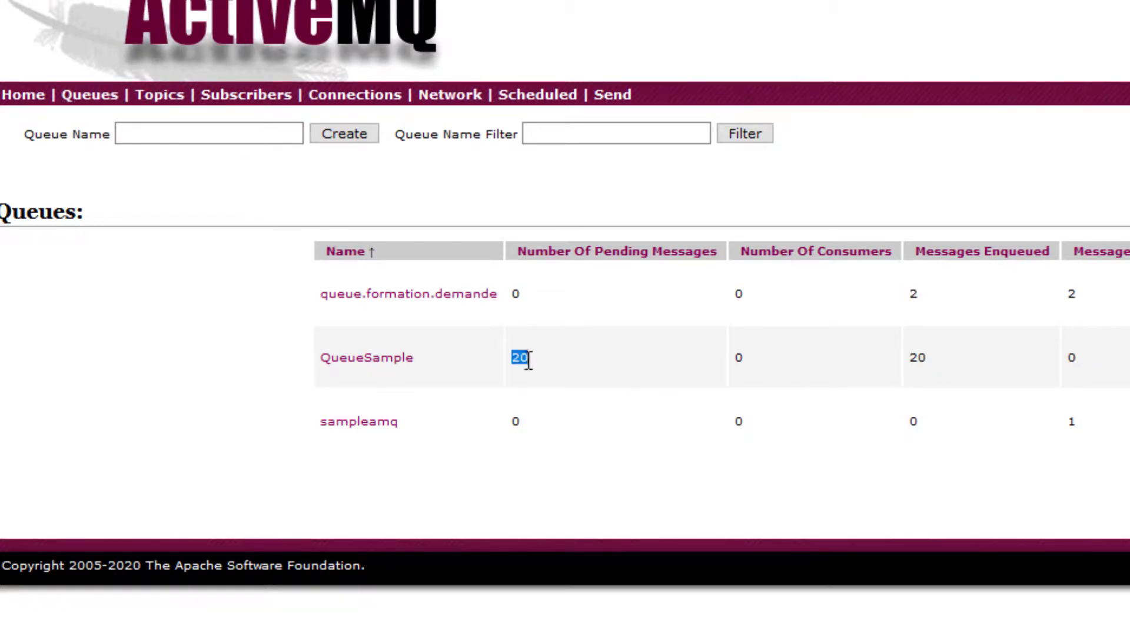
{"action": "left_click", "coordinate": [383, 368]}
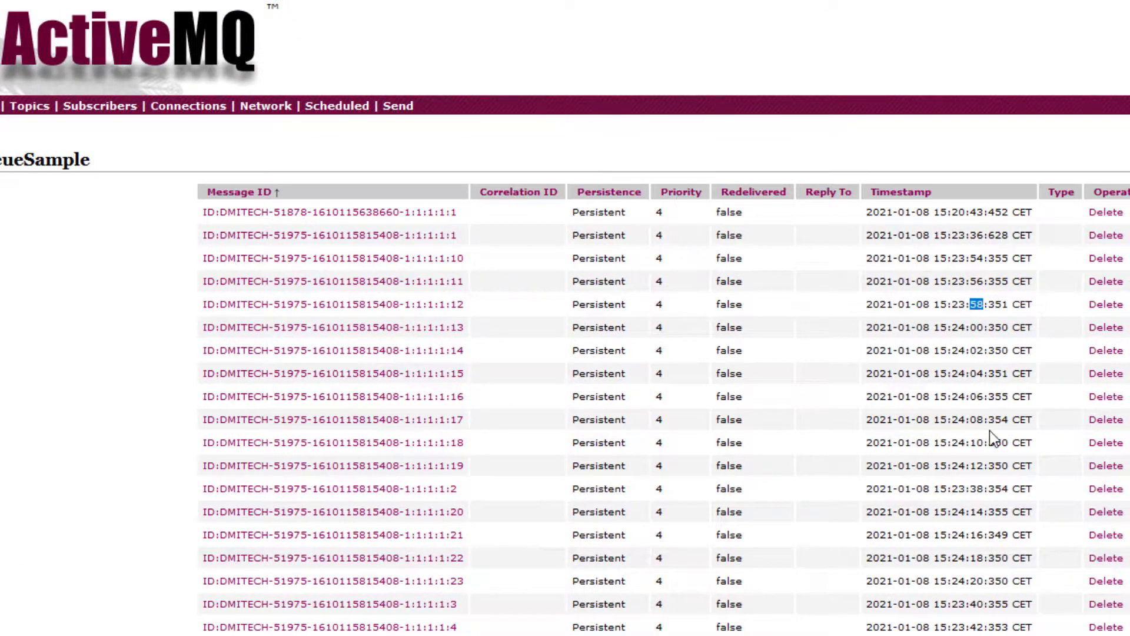
{"action": "double_click", "coordinate": [976, 419]}
{"action": "left_click", "coordinate": [972, 398]}
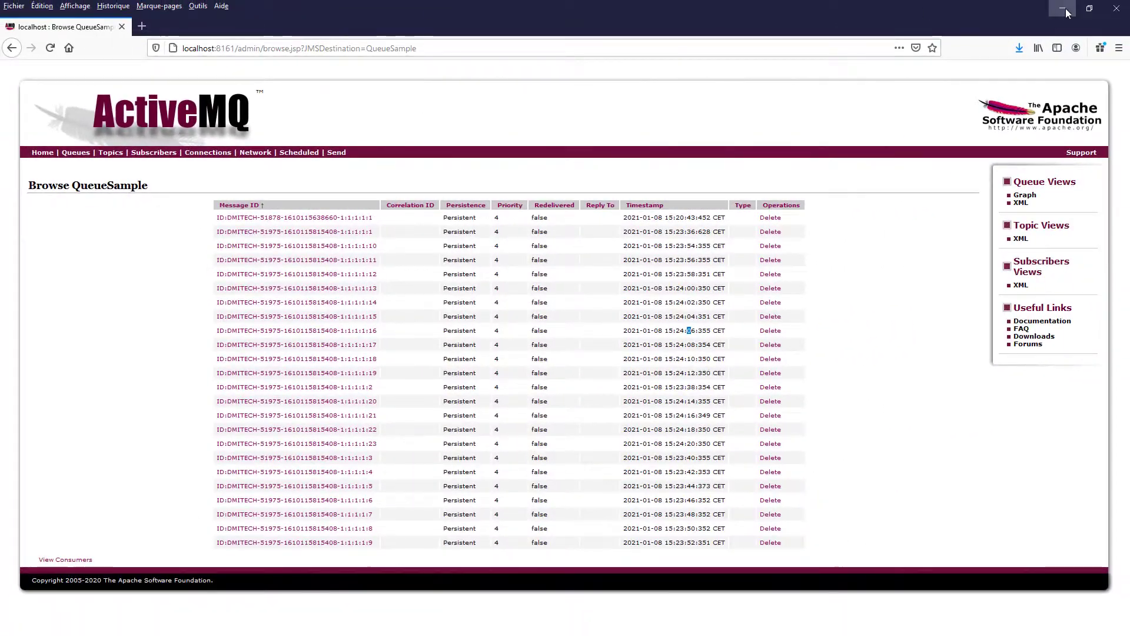
{"action": "left_click", "coordinate": [1065, 10]}
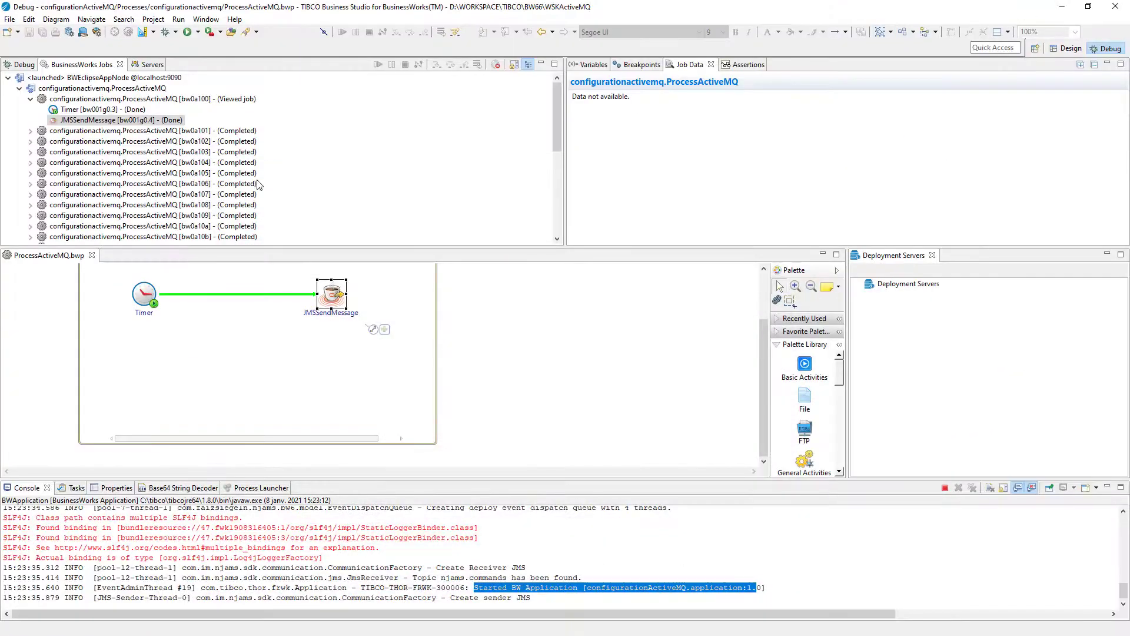
{"action": "left_click", "coordinate": [57, 121]}
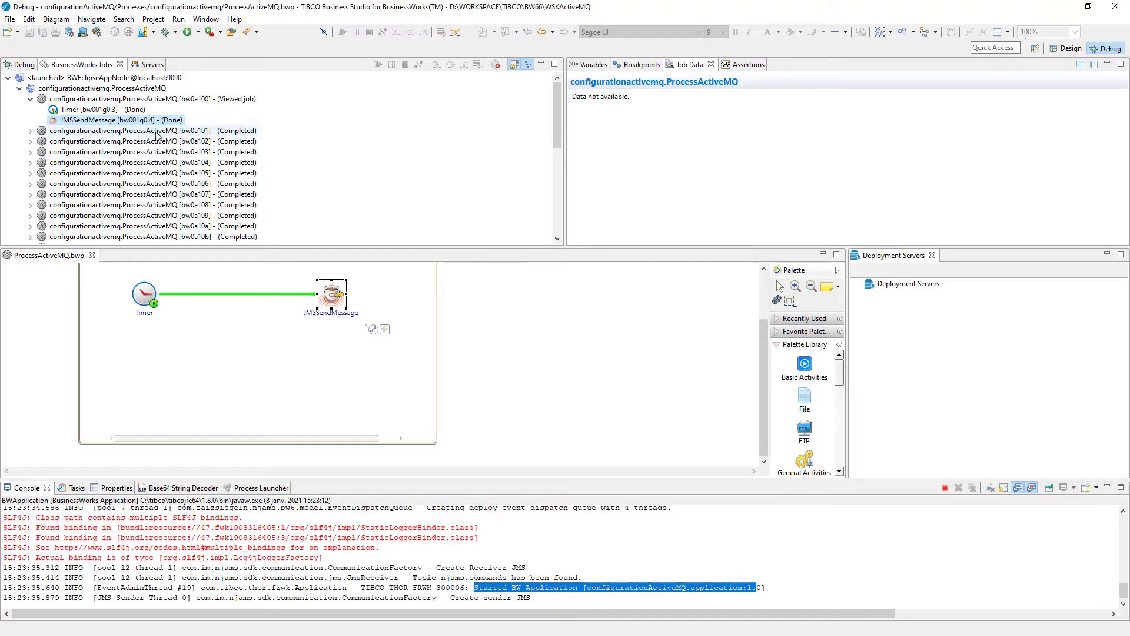
{"action": "left_click", "coordinate": [117, 110]}
{"action": "left_click", "coordinate": [121, 120]}
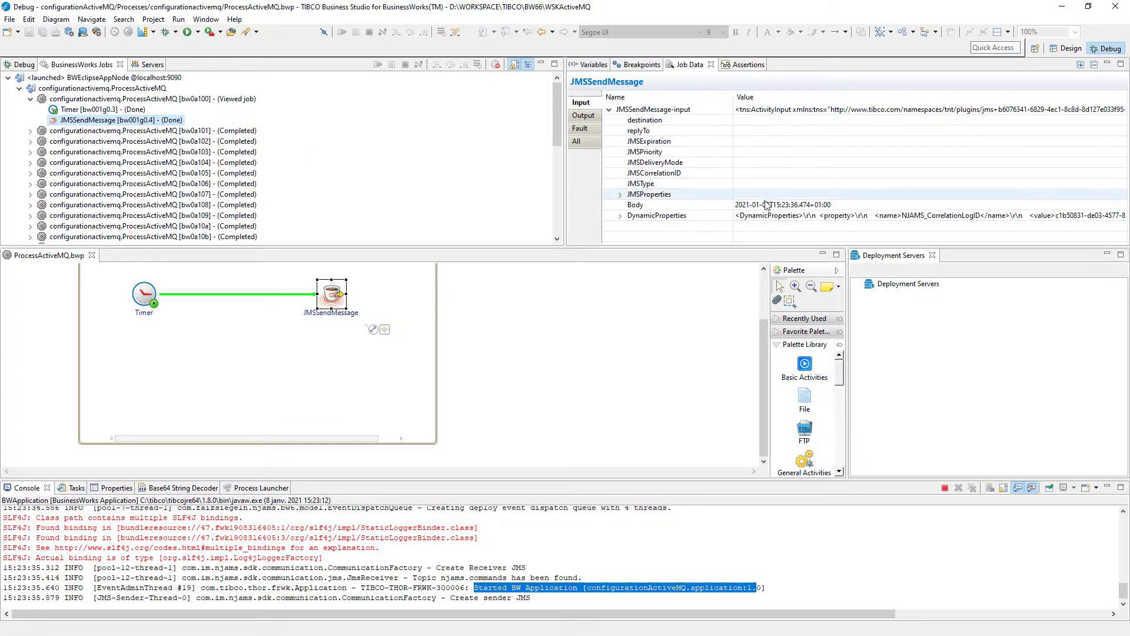